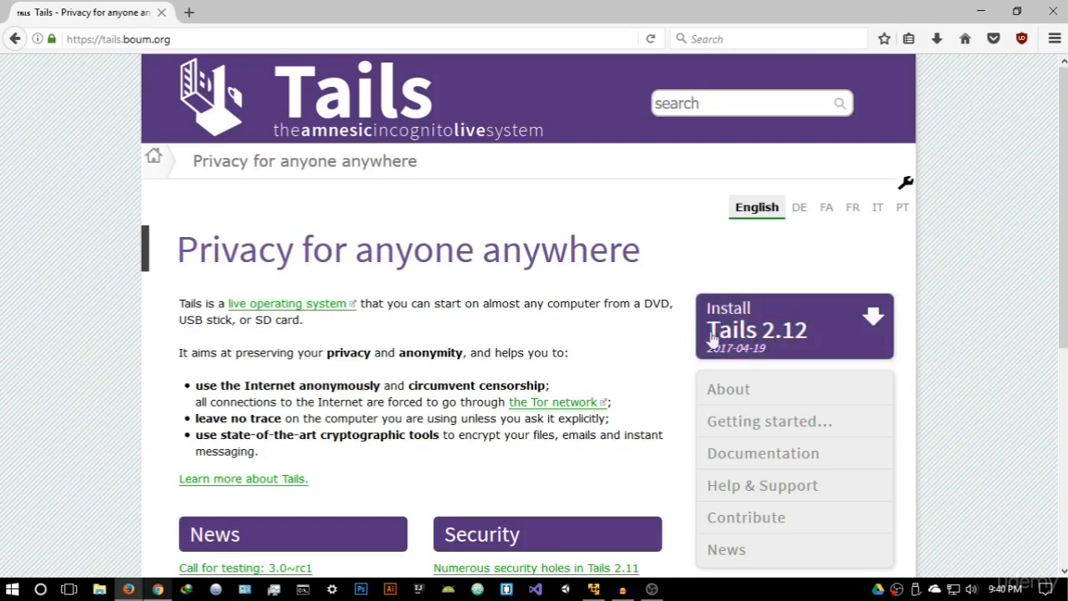
Open the Tails 2.12 Installation Assistant, check its download-only page and return to the welcome page
left_click(797, 347)
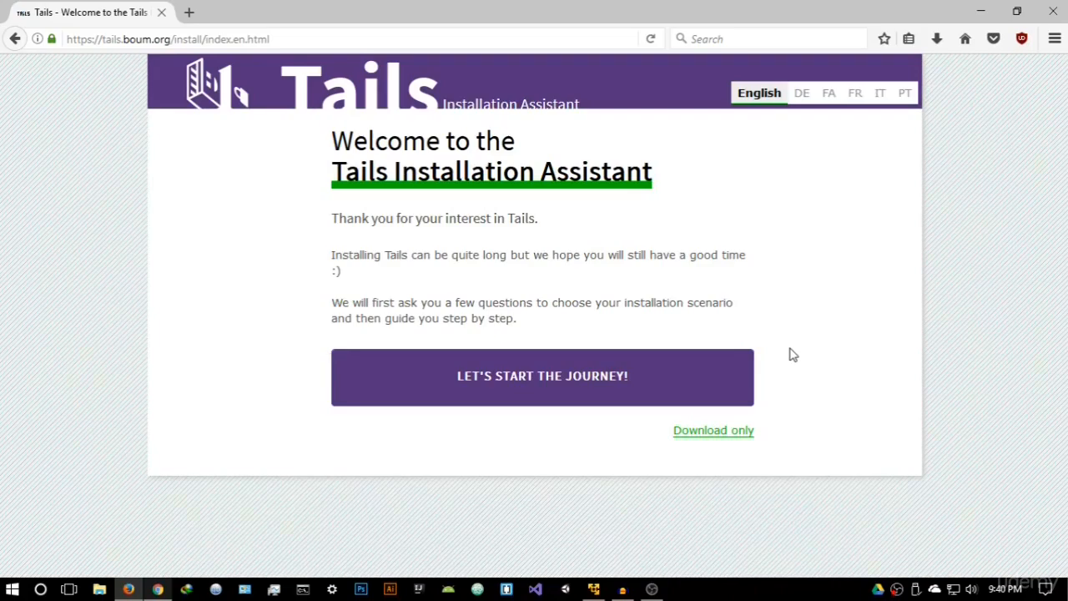
left_click(731, 435)
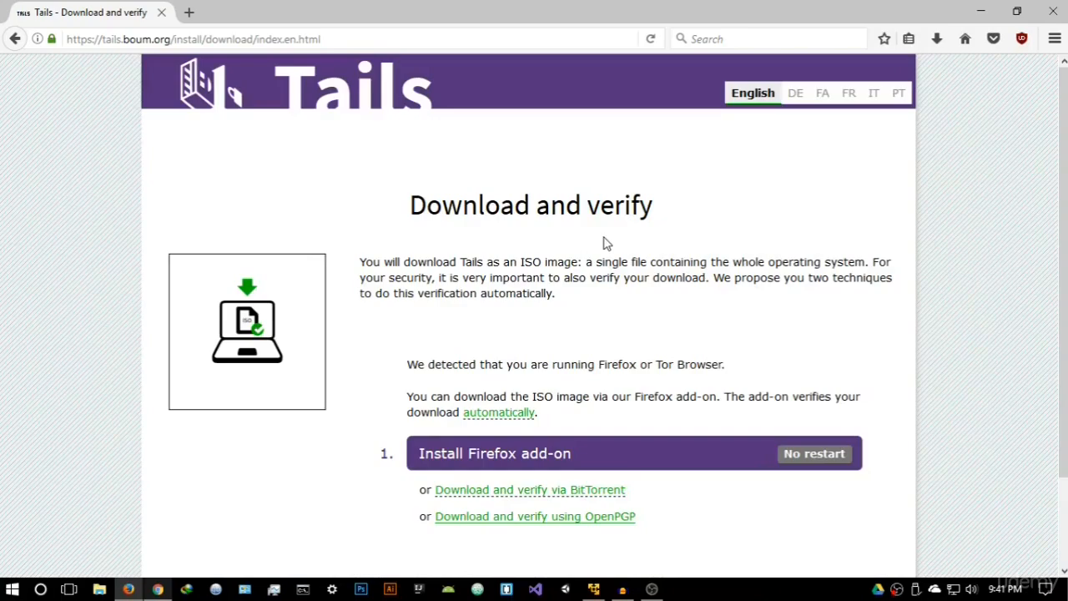
scroll(606, 242, "down", 2)
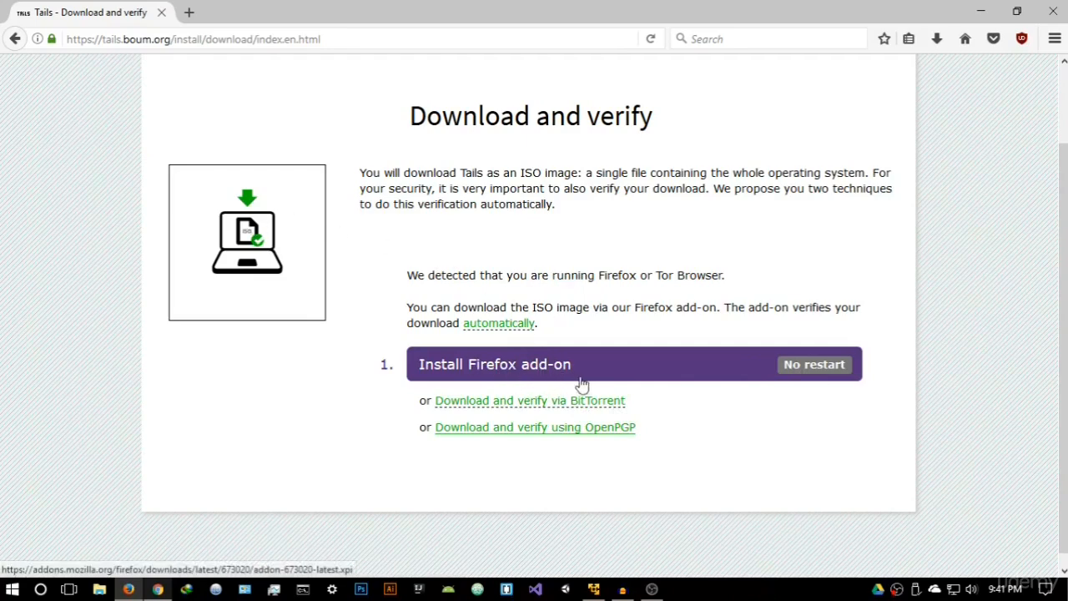
left_click(15, 40)
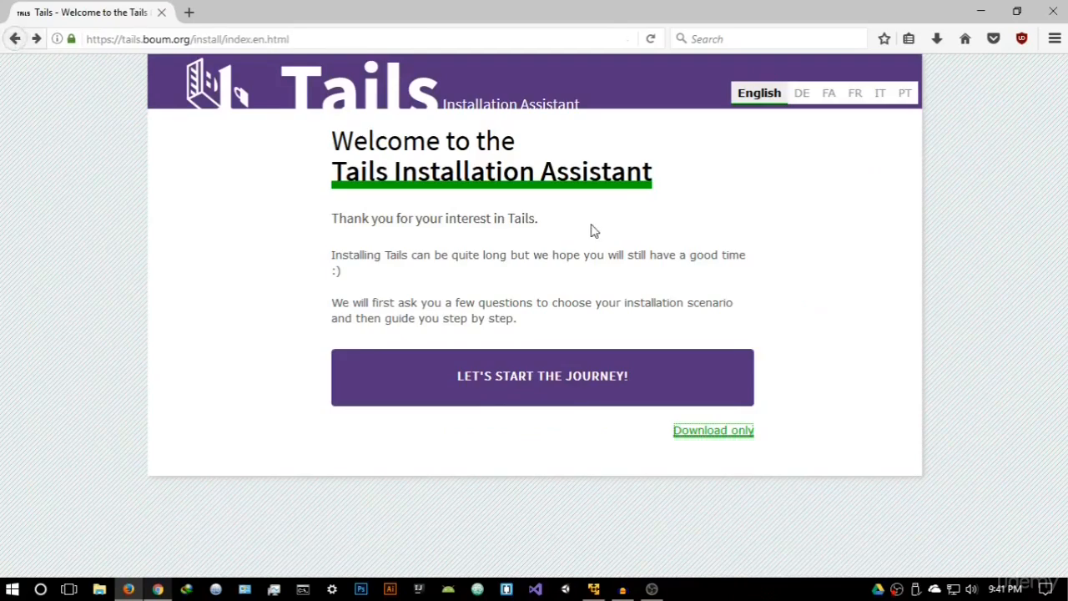
Start the assistant and choose Windows as the source operating system, with the download and install from Windows scenario
left_click(536, 377)
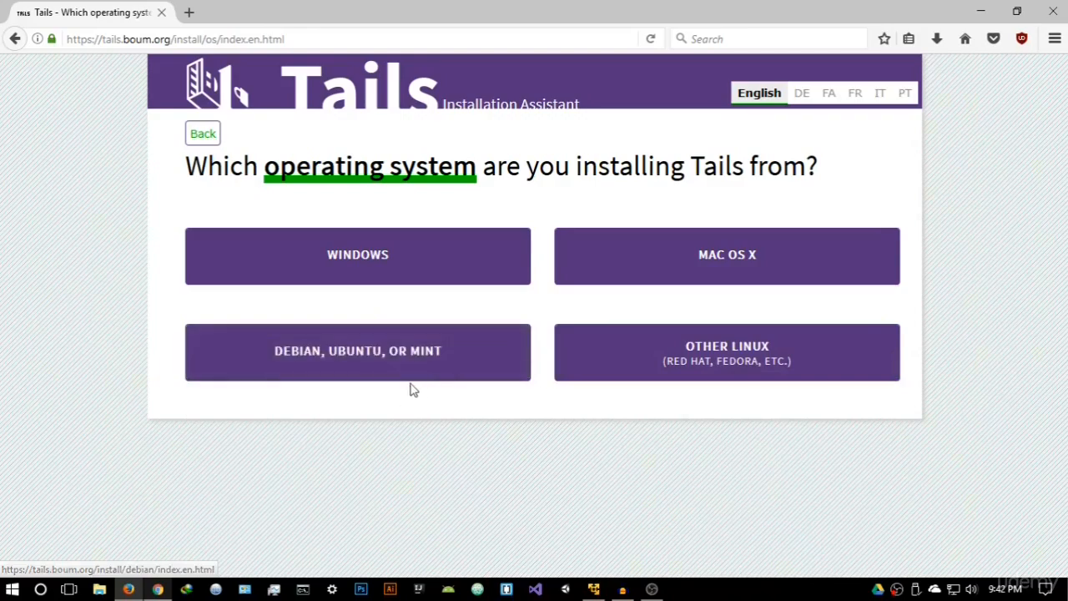
left_click(386, 265)
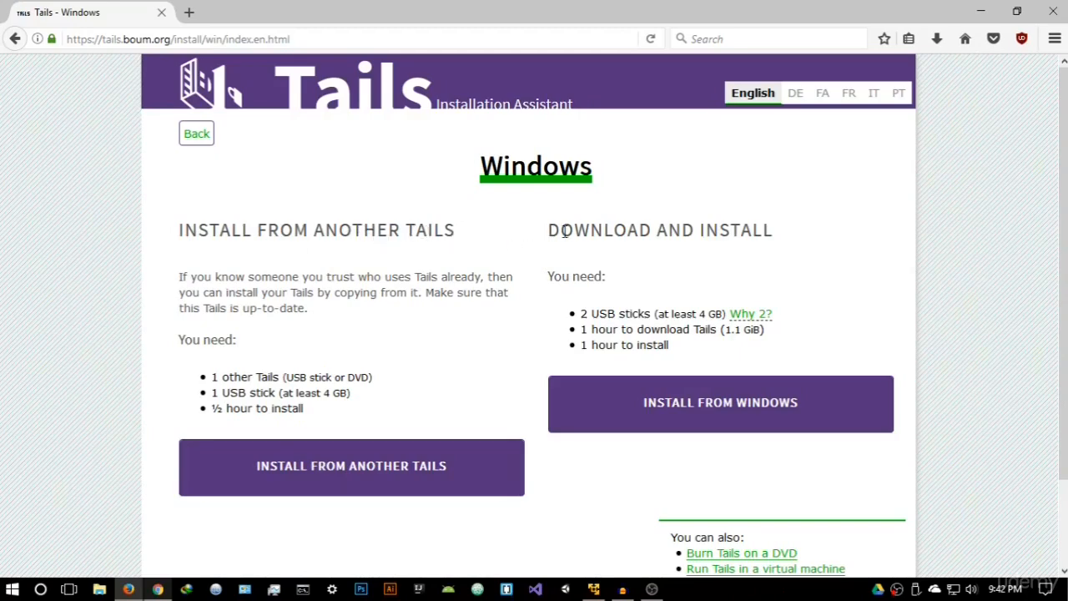
left_click_drag(549, 234, 758, 233)
left_click(778, 260)
left_click(750, 411)
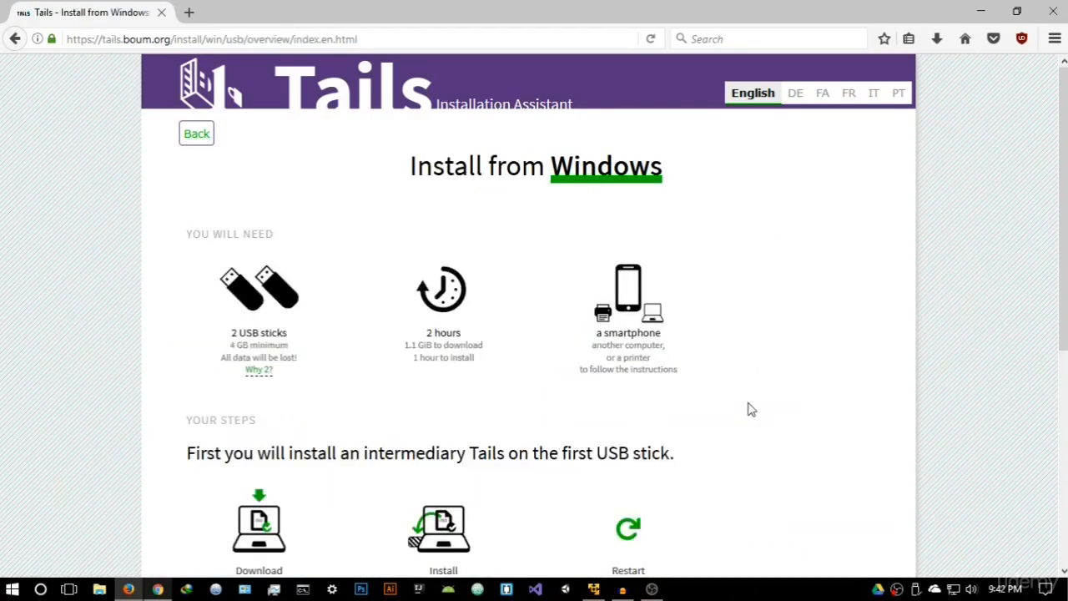
Review the requirements and steps overview for installing from Windows, and proceed to the detailed instructions
left_click_drag(192, 235, 276, 239)
left_click(292, 251)
scroll(415, 389, "down", 5)
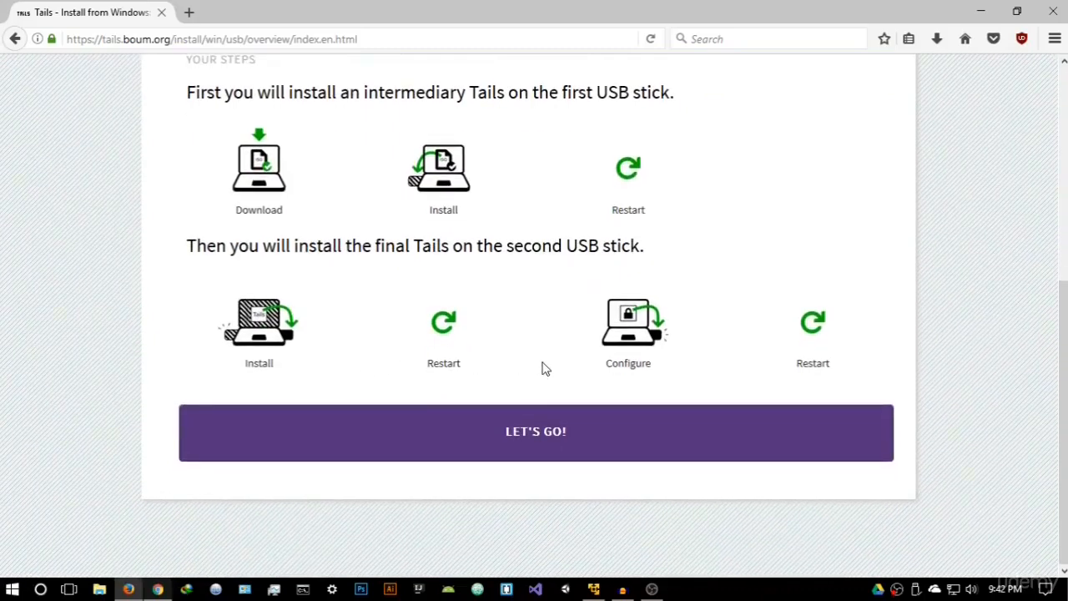
left_click(569, 442)
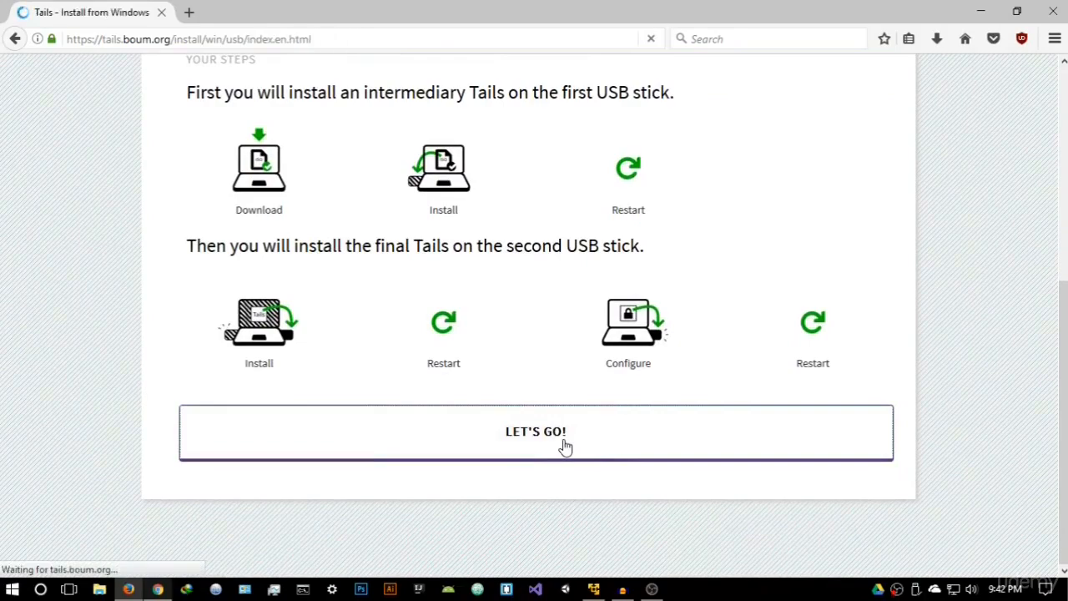
Install the Tails Download and Verify Firefox add-on from section 1/7, allowing the site to install software
scroll(479, 322, "down", 3)
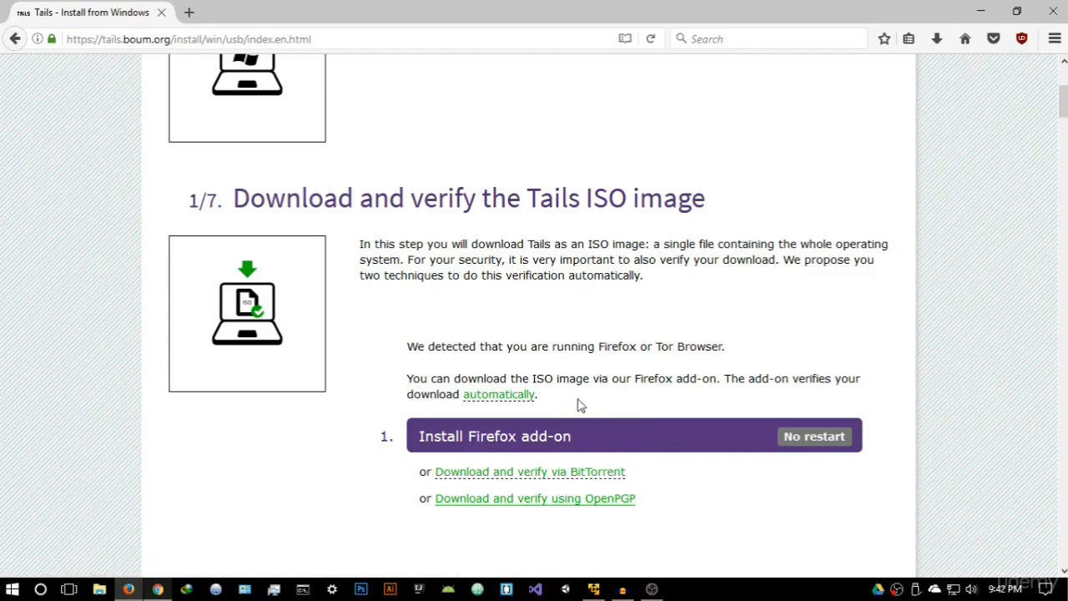
left_click(814, 443)
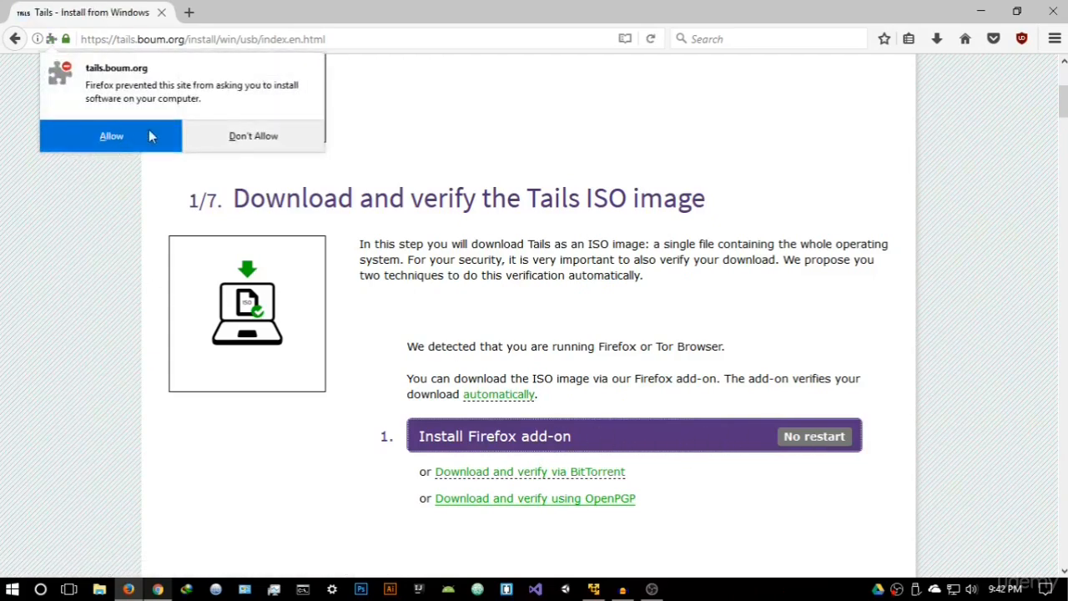
left_click(132, 134)
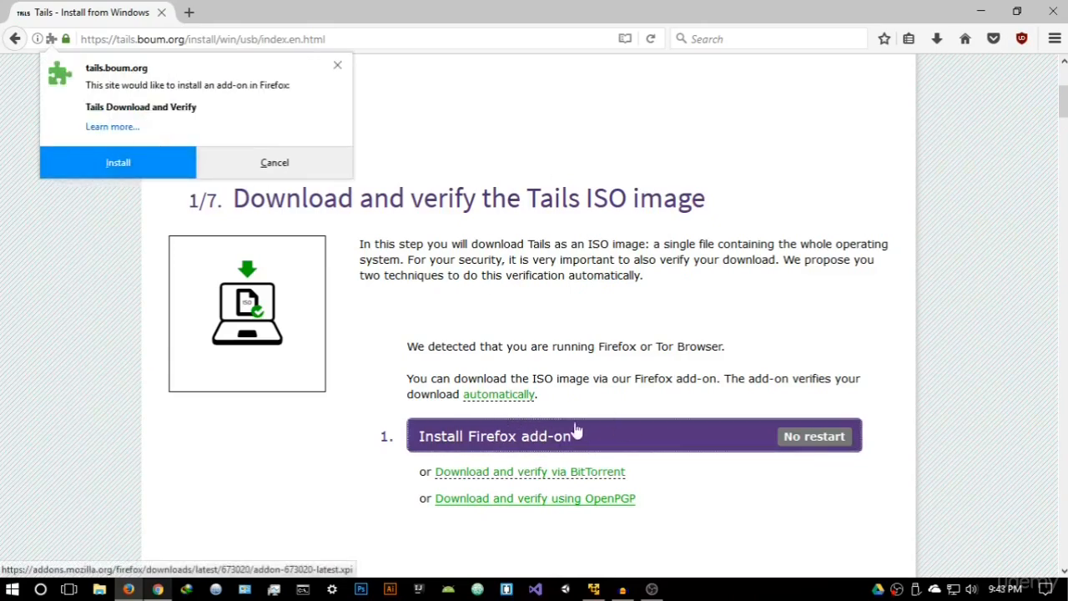
left_click(126, 165)
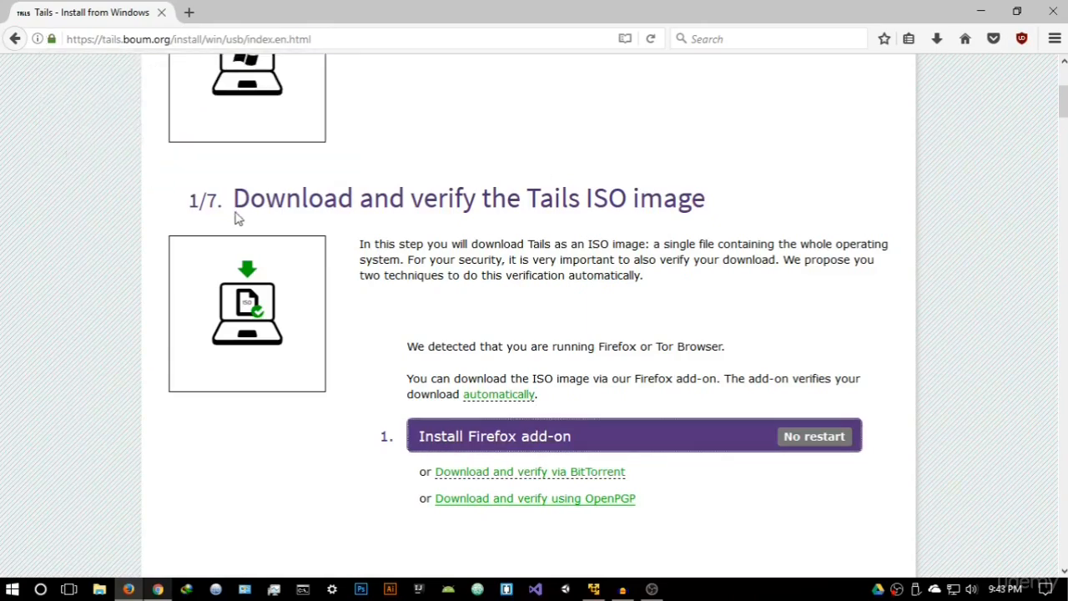
left_click(213, 131)
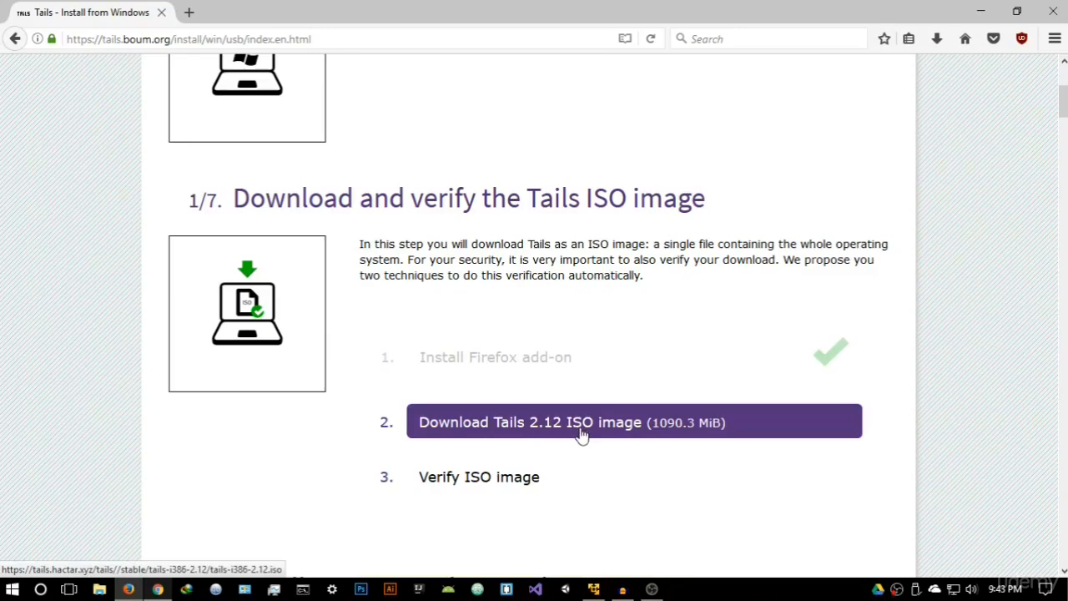
left_click_drag(592, 429, 499, 274)
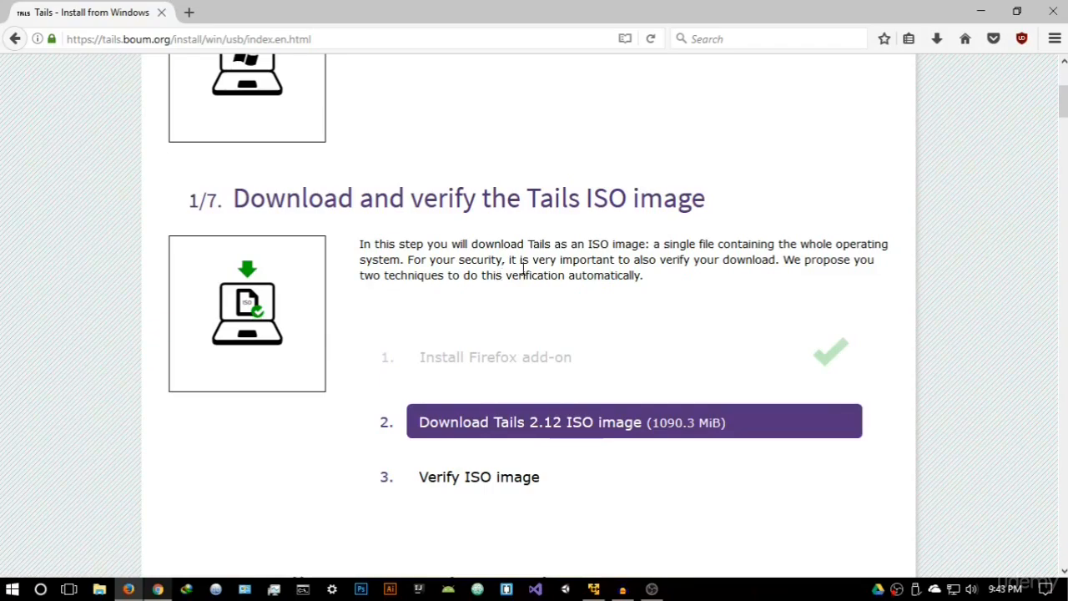
left_click(998, 19)
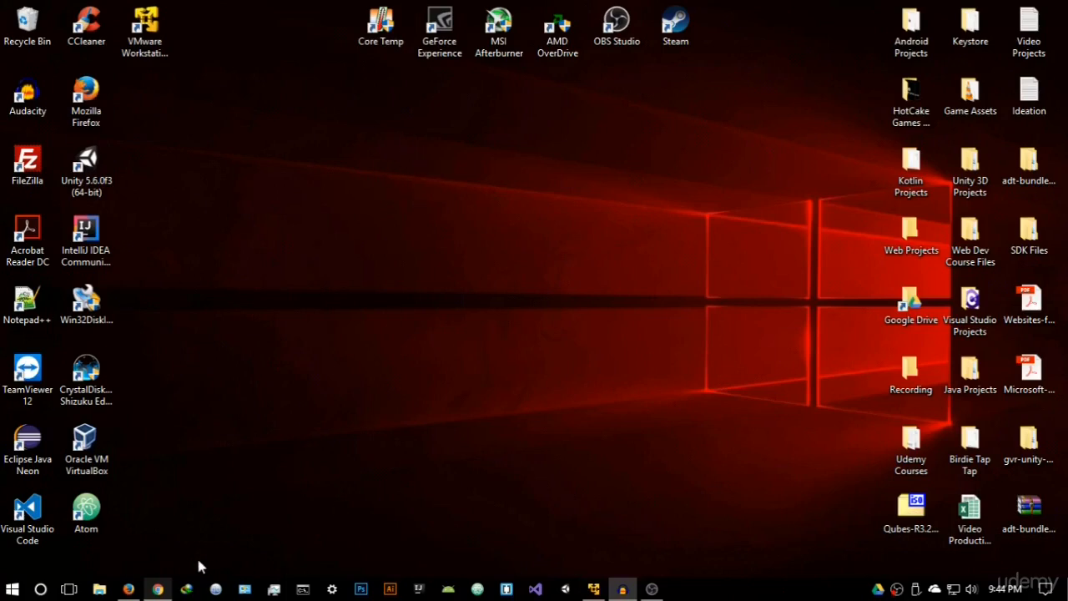
left_click(129, 590)
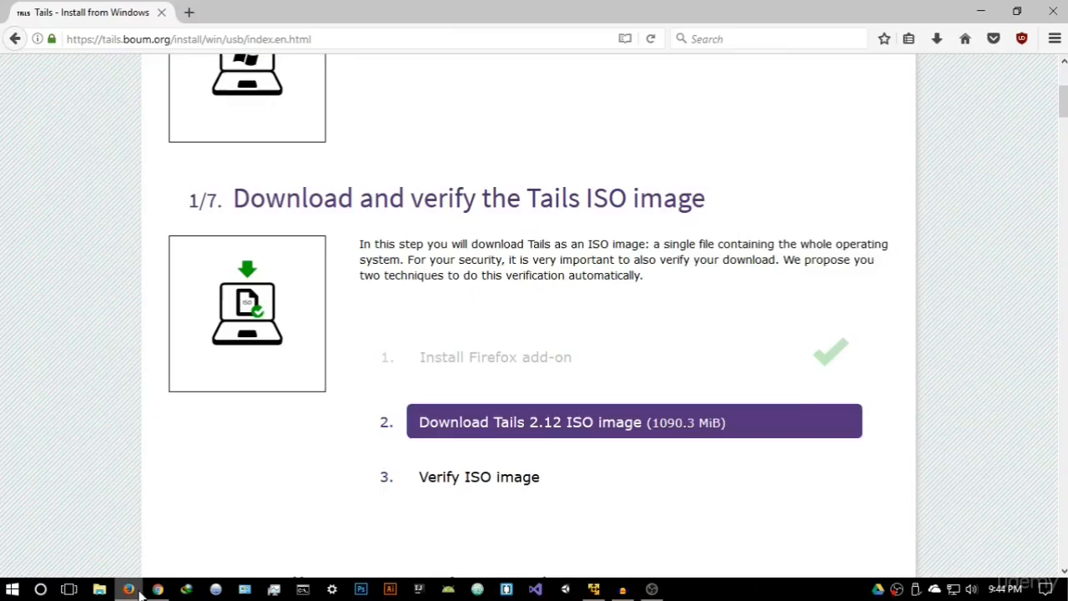
Download Universal-USB-Installer.exe from the Install an intermediary Tails section in a separate tab, and close that tab once the file is saved
scroll(448, 392, "up", 3)
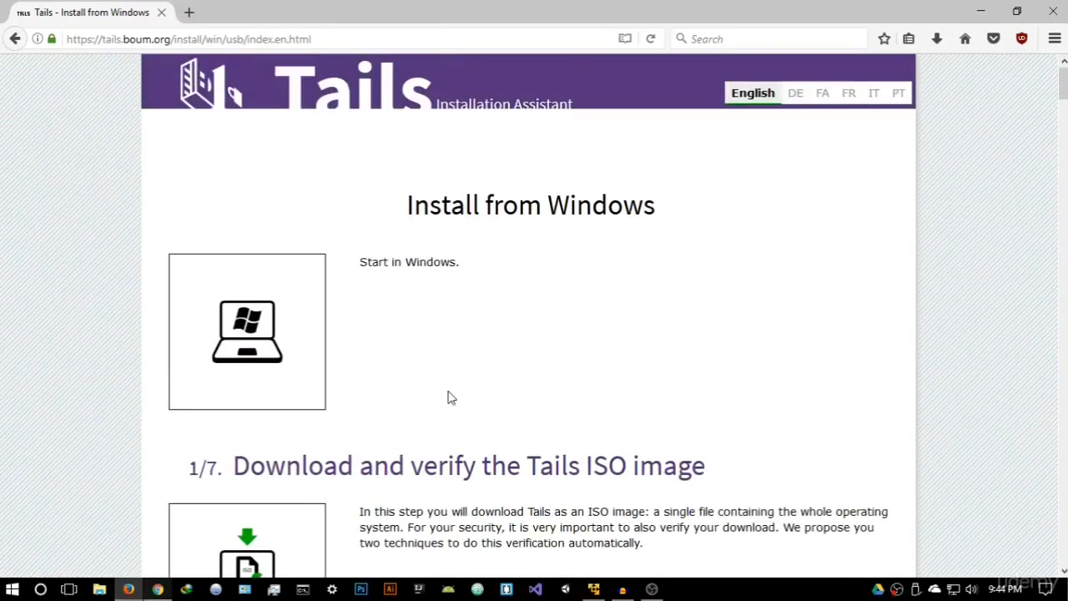
scroll(448, 397, "down", 8)
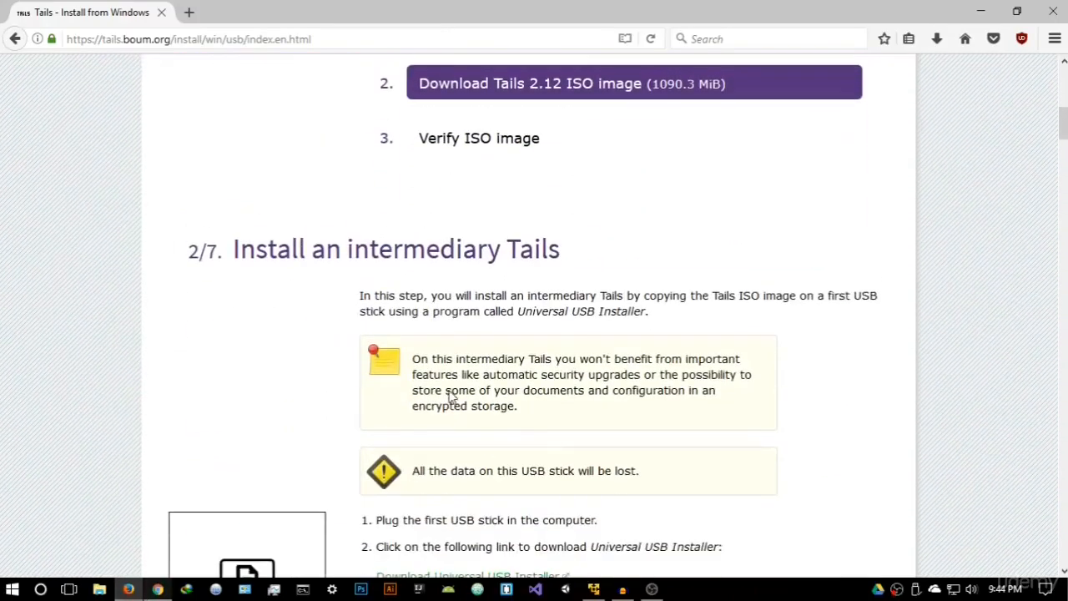
scroll(451, 390, "down", 2)
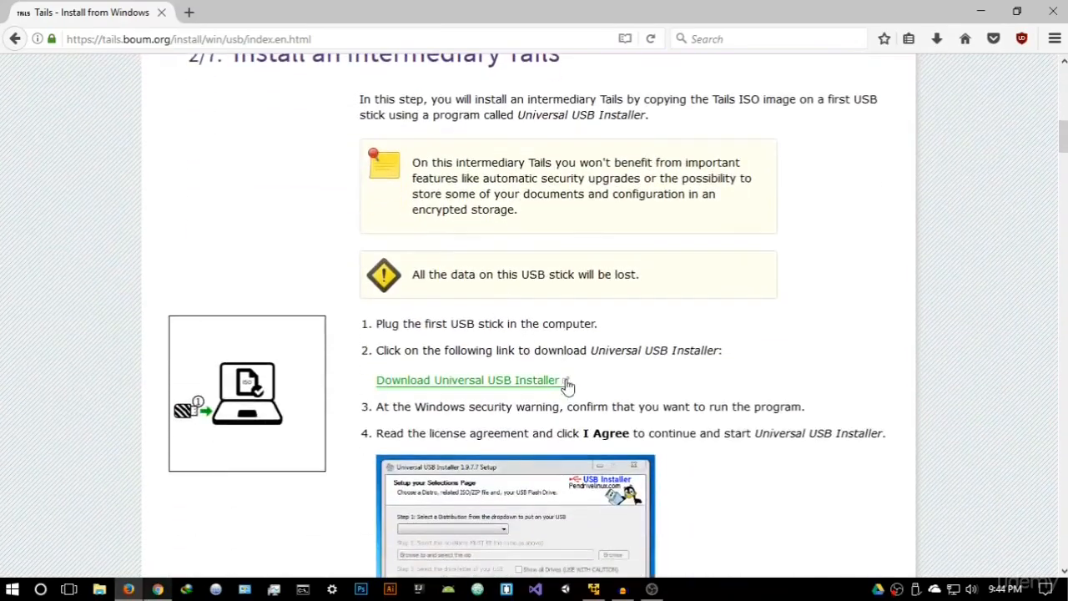
scroll(478, 297, "up", 3)
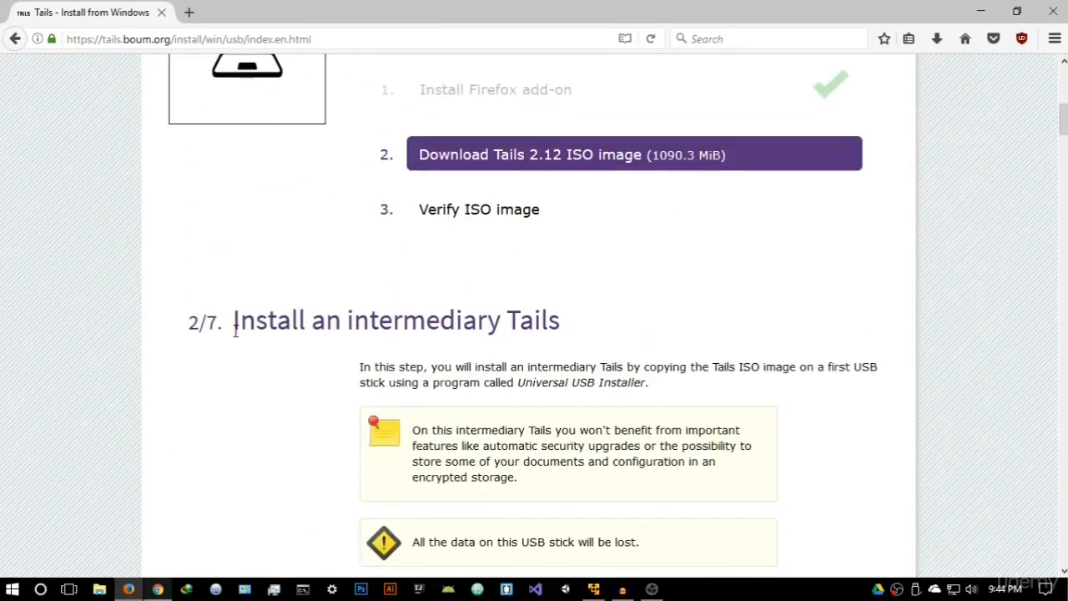
scroll(5, 401, "down", 3)
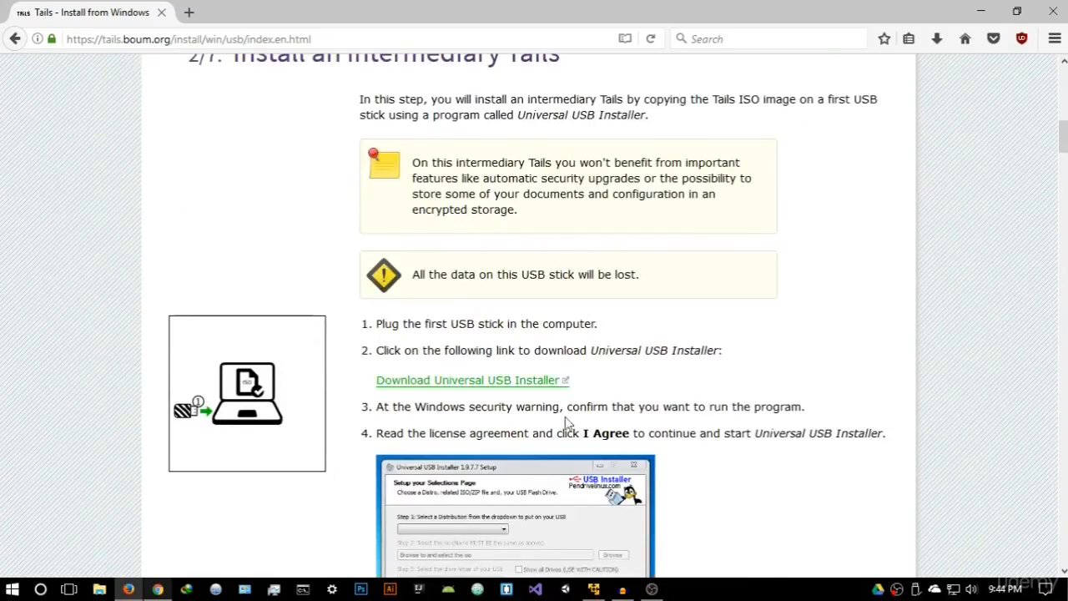
right_click(467, 385)
left_click(511, 395)
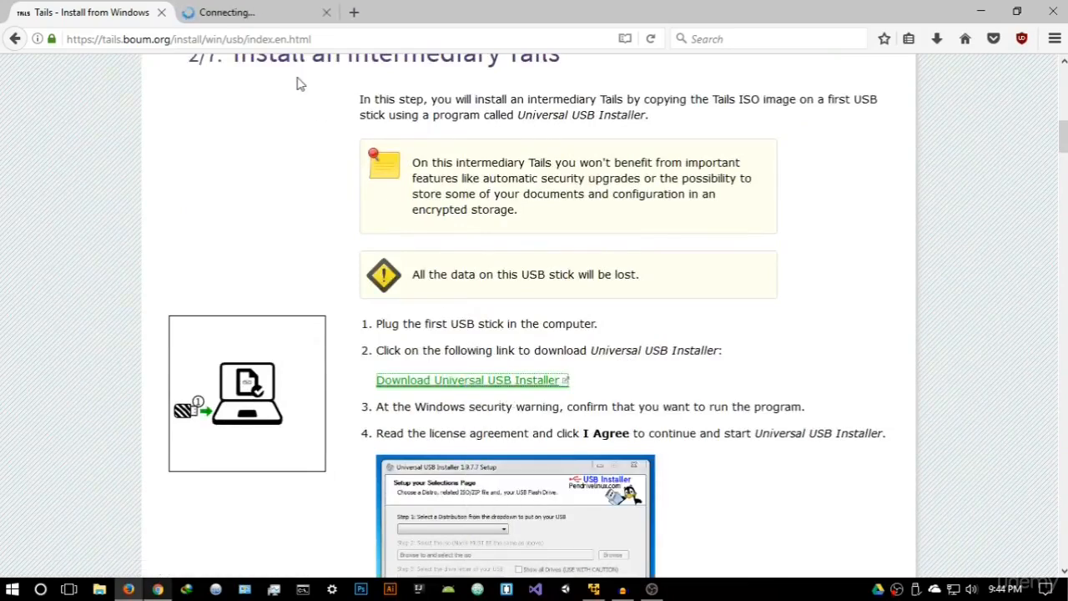
left_click(269, 13)
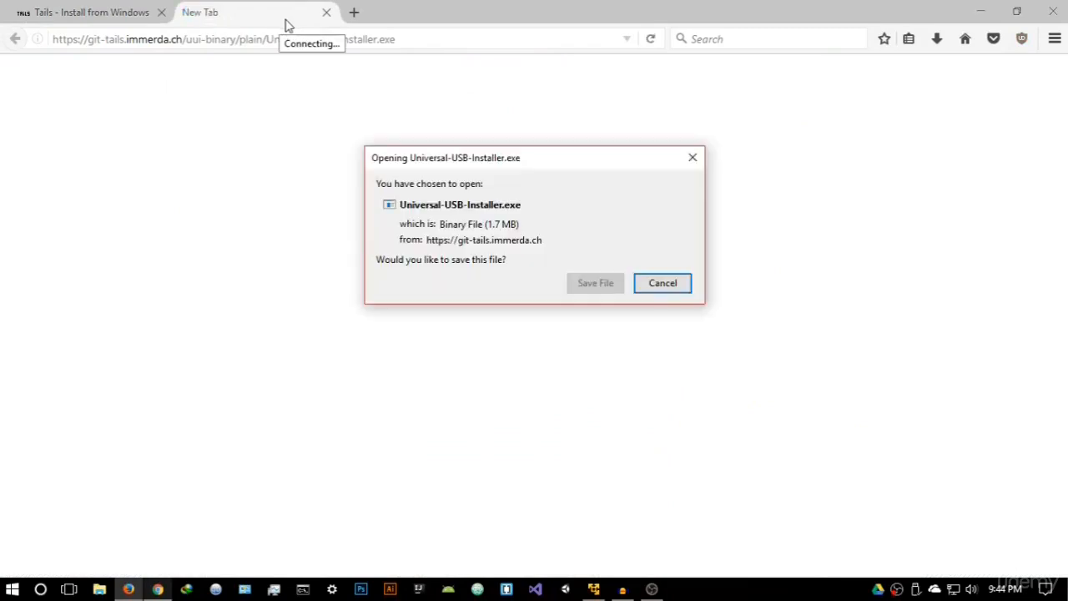
left_click(590, 285)
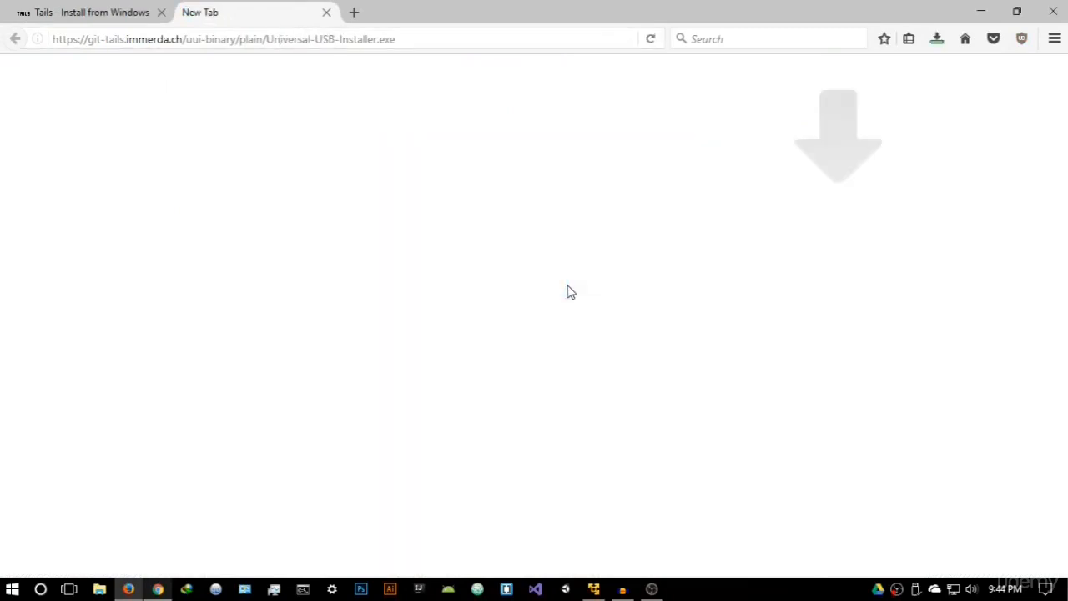
left_click(325, 14)
Run the downloaded Universal USB Installer, accept its license agreement and clear the browser window out of the way
left_click(936, 38)
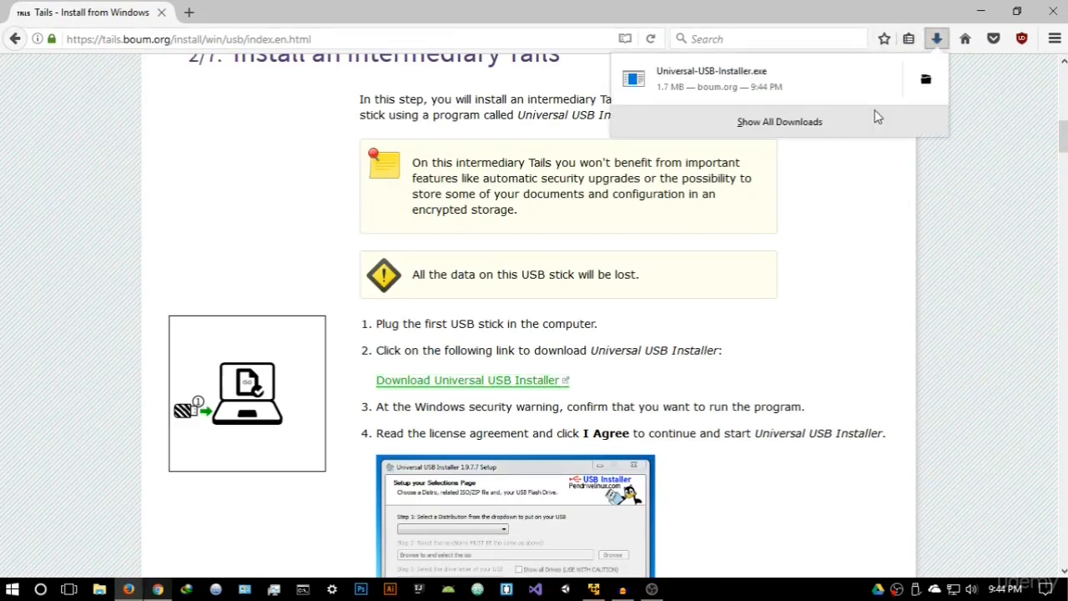
left_click(817, 92)
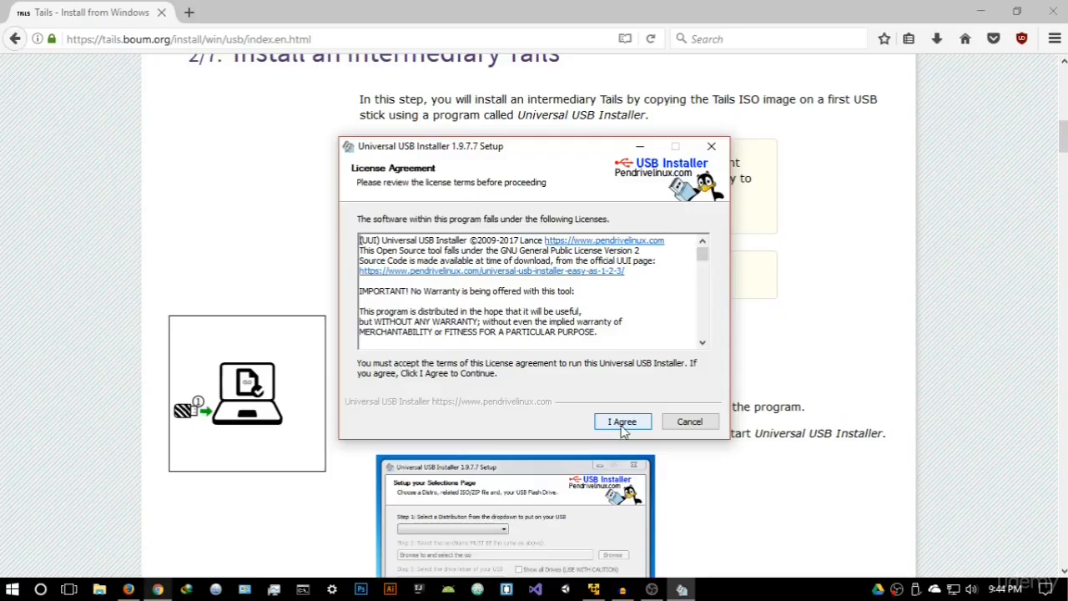
left_click(622, 422)
left_click_drag(545, 152, 608, 157)
left_click(980, 12)
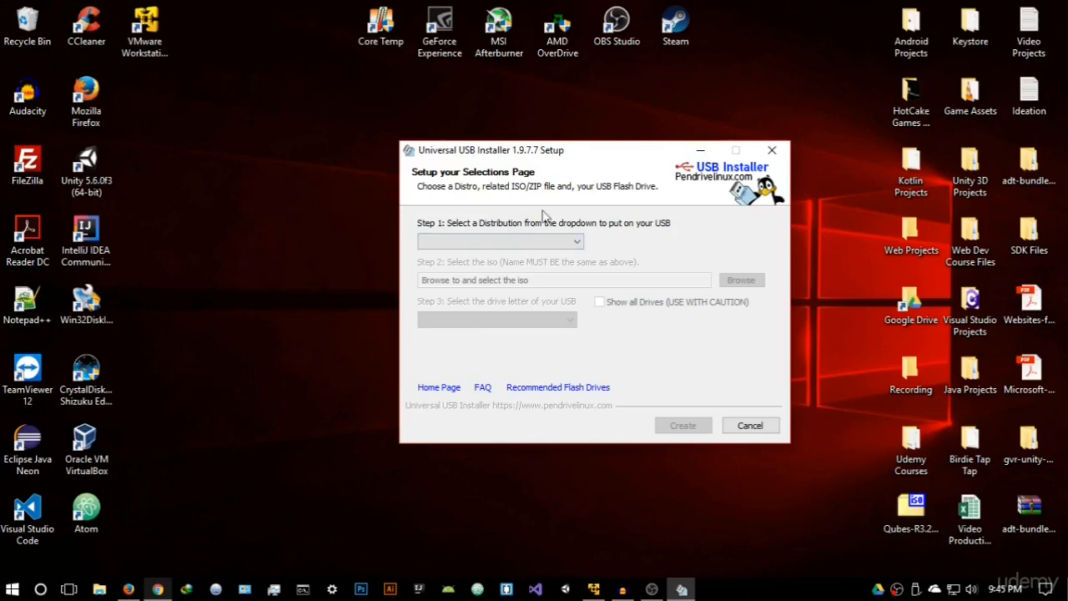
left_click_drag(572, 159, 554, 143)
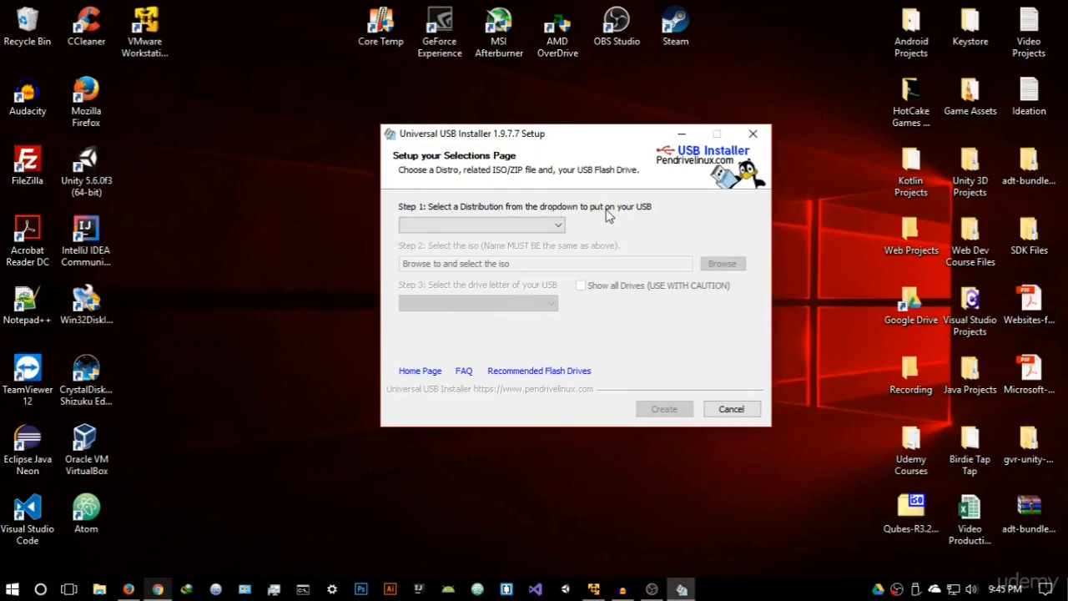
Select Tails as the distribution to put on the USB stick
left_click(557, 224)
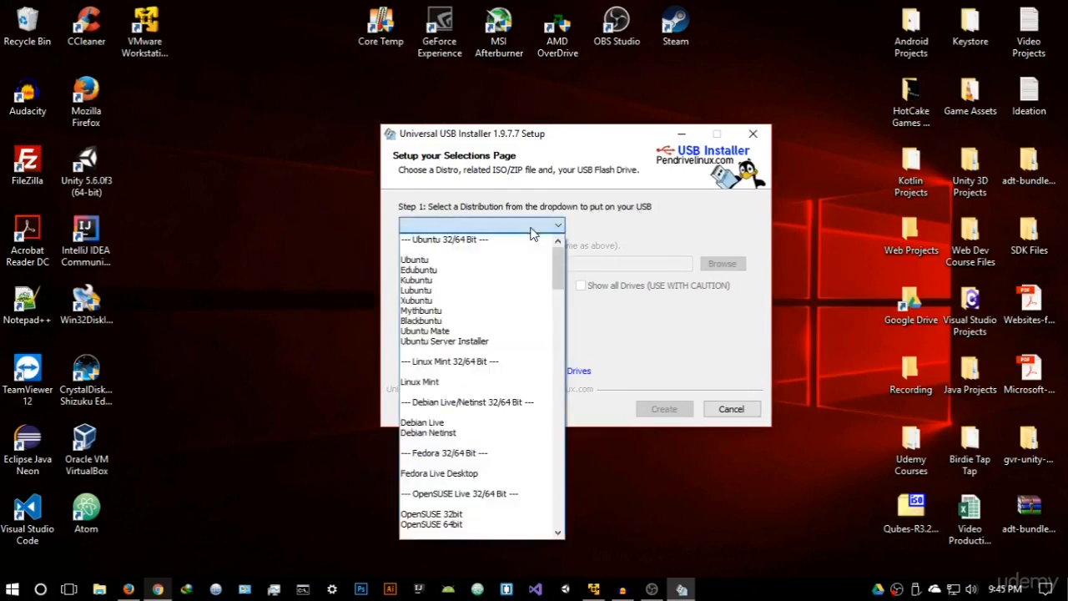
left_click_drag(558, 269, 558, 424)
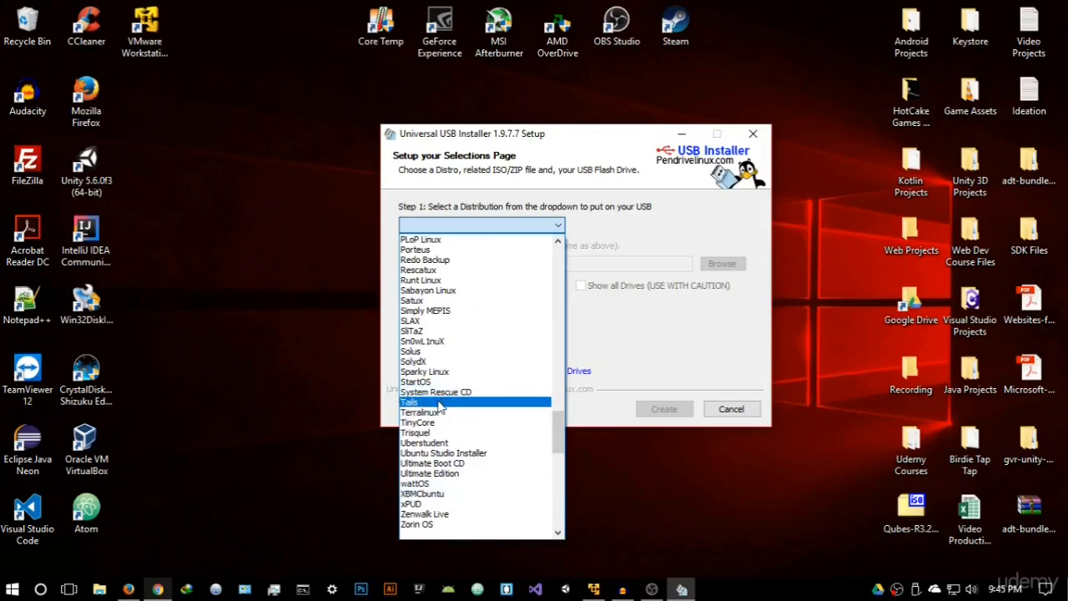
mouse_move(559, 416)
left_mouse_down()
mouse_move(581, 317)
mouse_move(558, 358)
mouse_move(556, 413)
left_mouse_up()
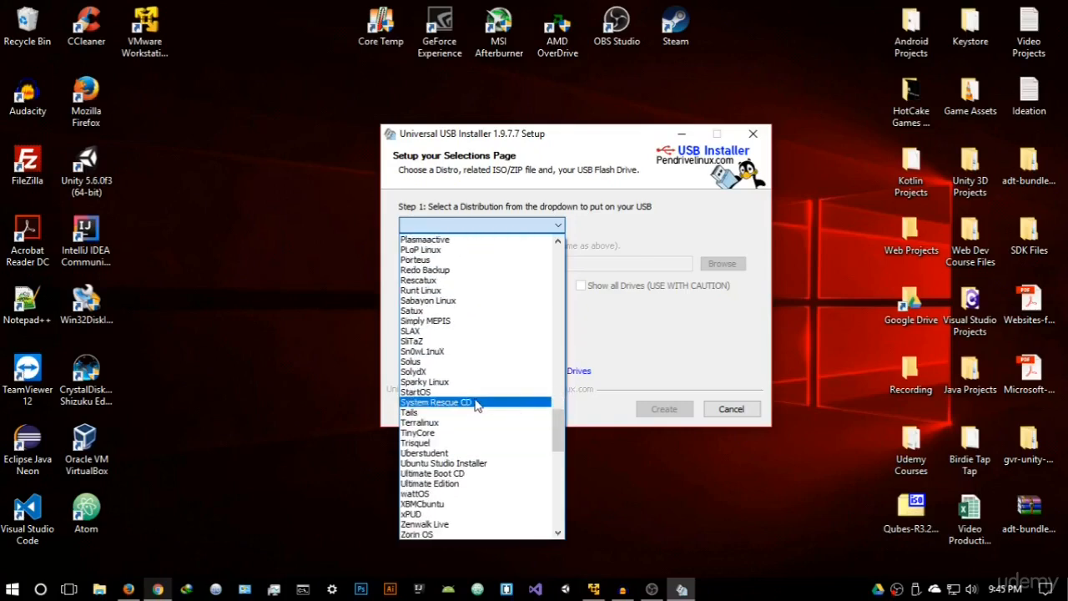
left_click(415, 414)
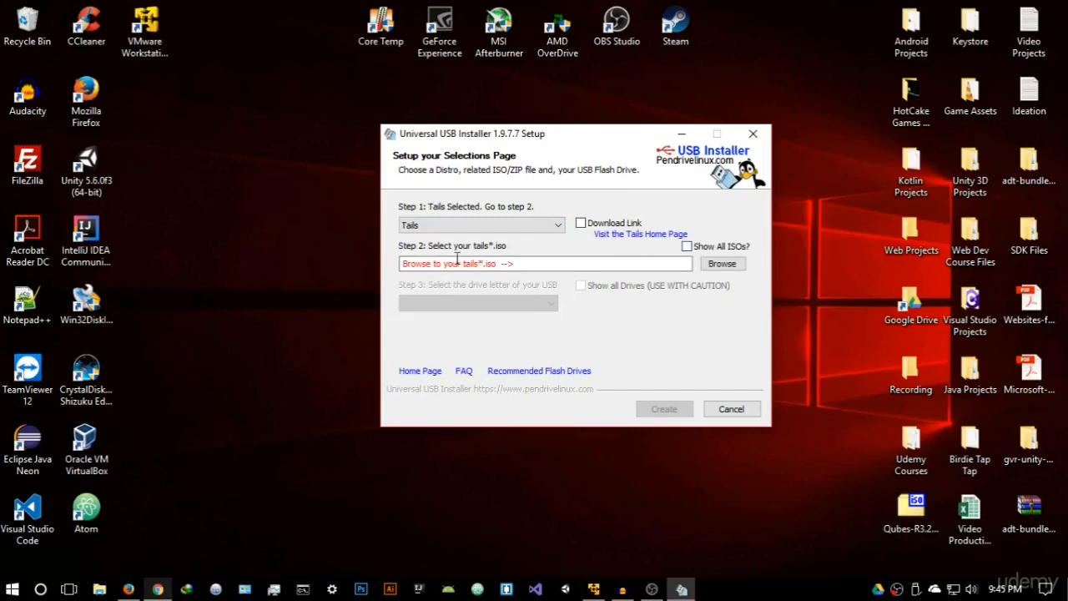
Load the tails-i386-2.12 ISO from its folder in Downloads as the installer's Tails image
left_click(716, 267)
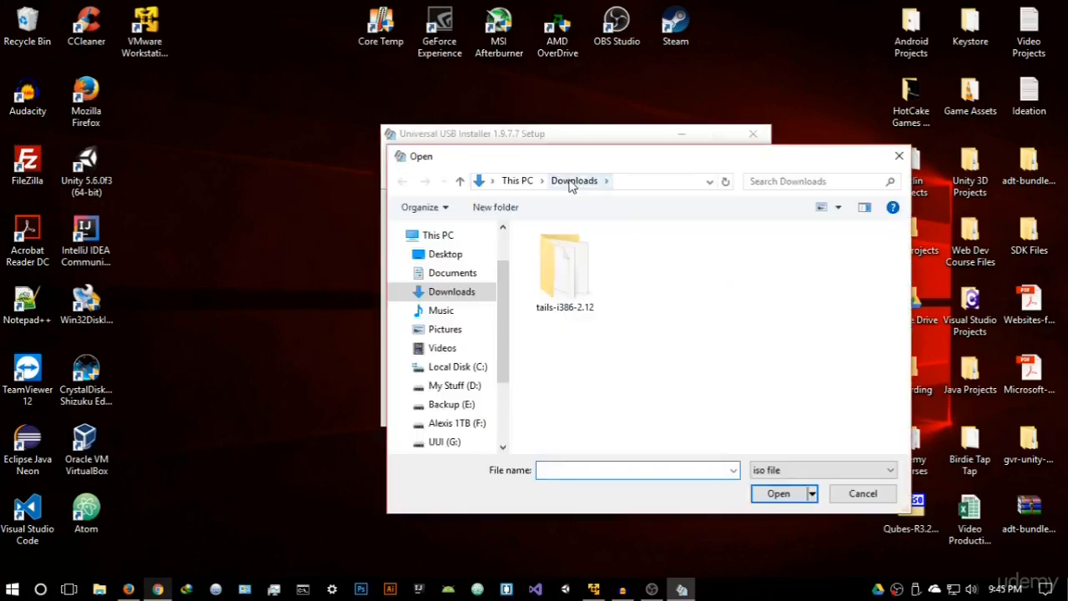
double_click(578, 280)
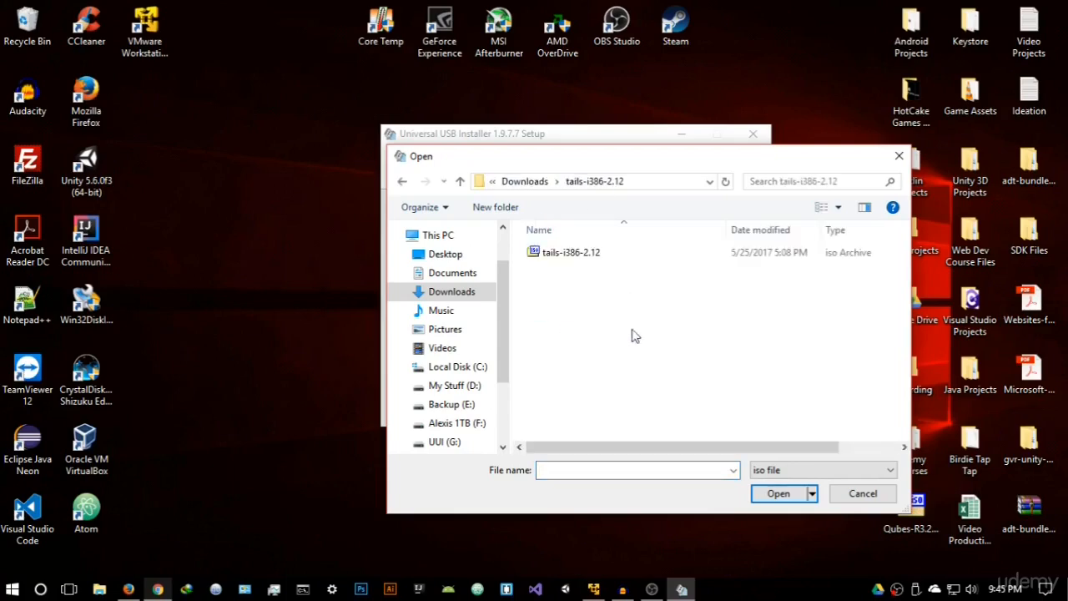
left_click(582, 259)
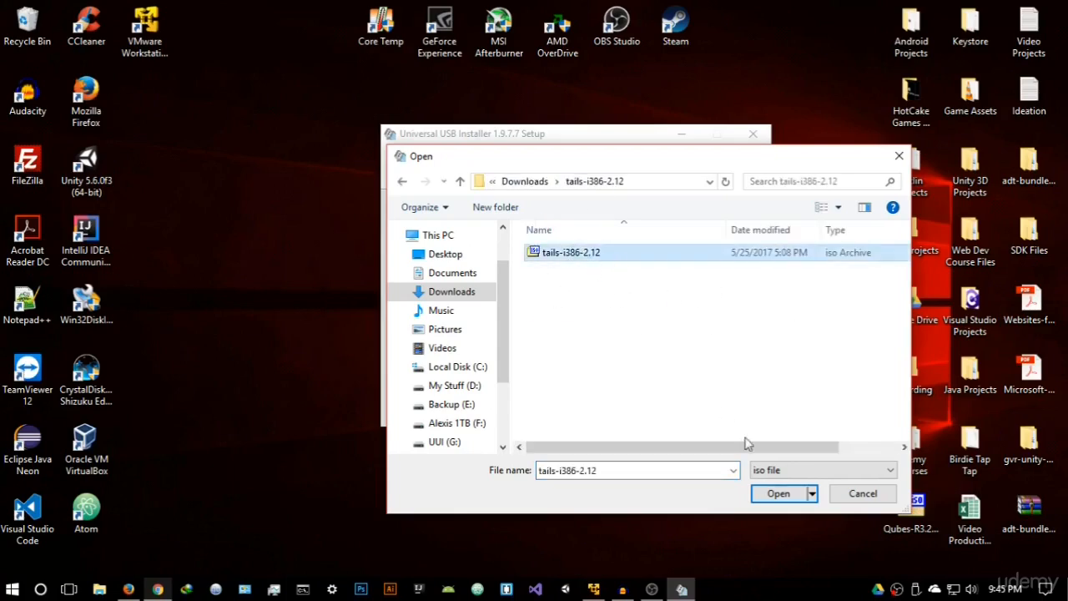
left_click(776, 495)
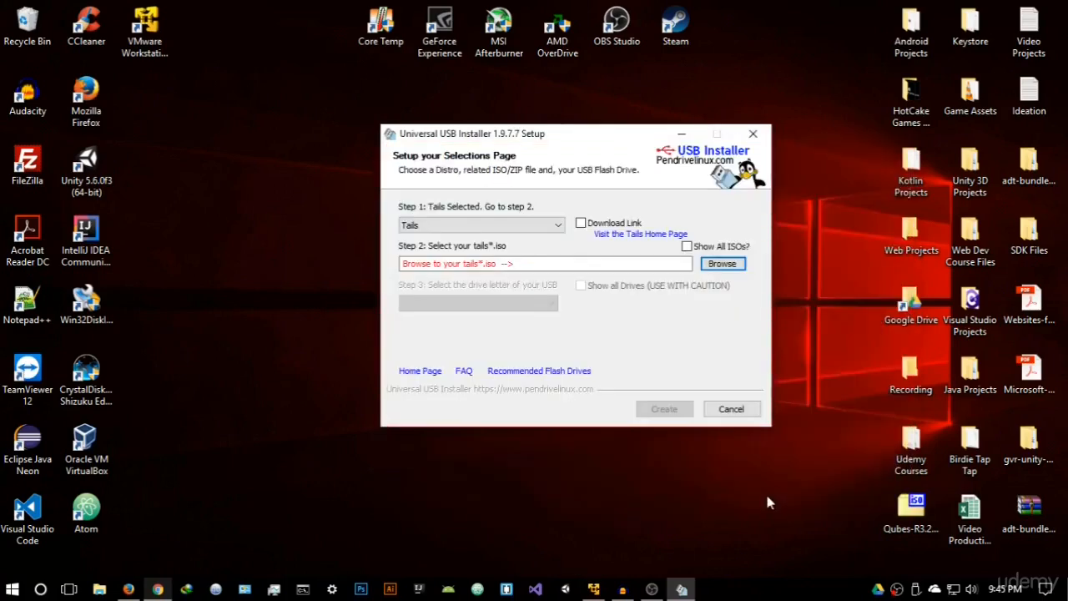
Choose the G: UUI drive as the target with the Fat32 format option, and close the installer without creating the stick
left_click(519, 303)
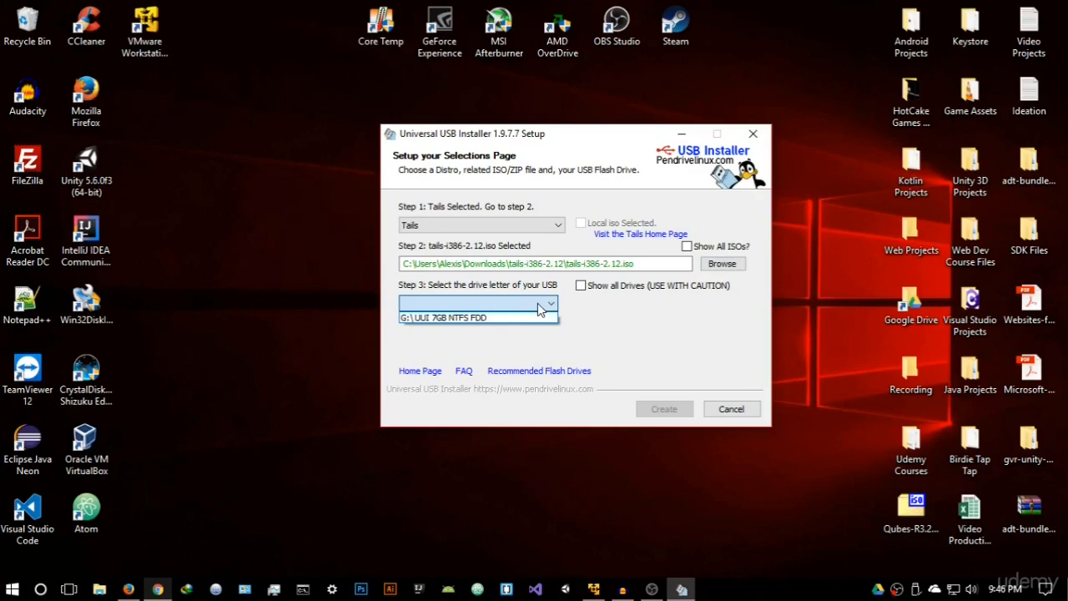
left_click(478, 319)
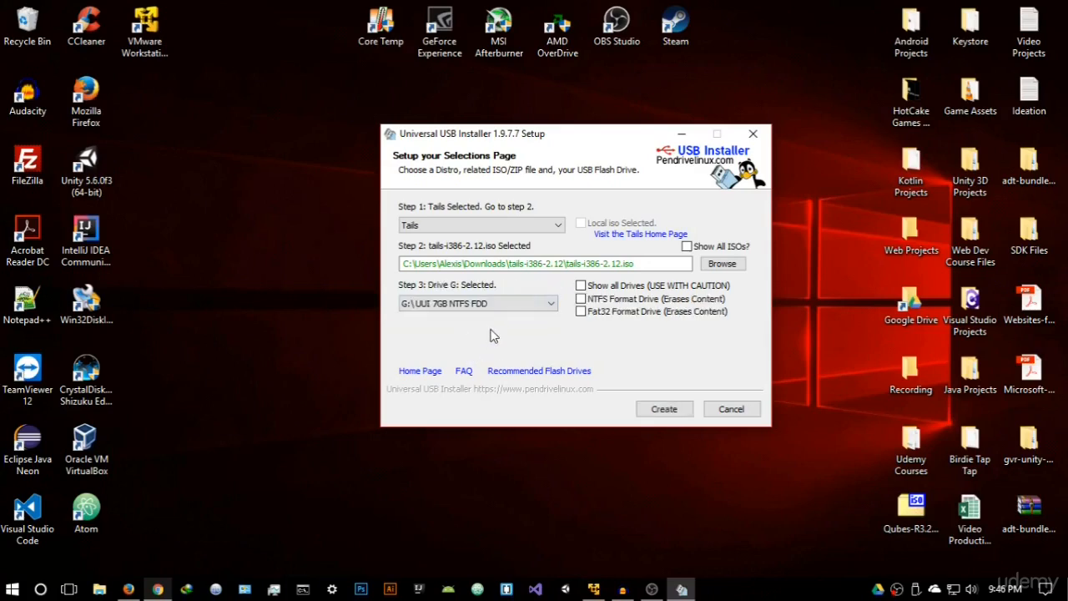
left_click(632, 316)
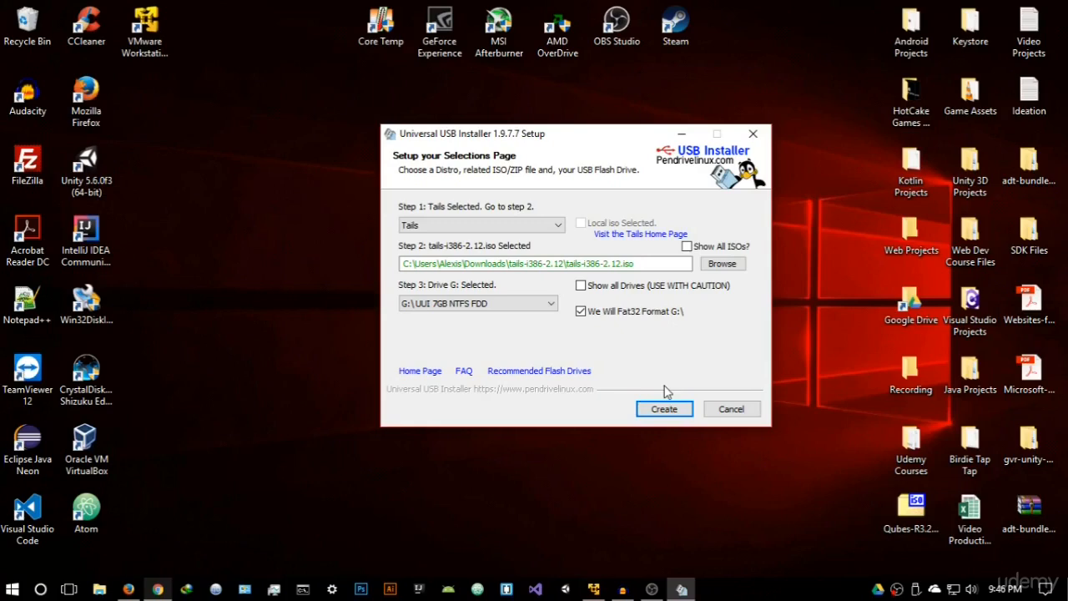
left_click(753, 134)
right_click(606, 166)
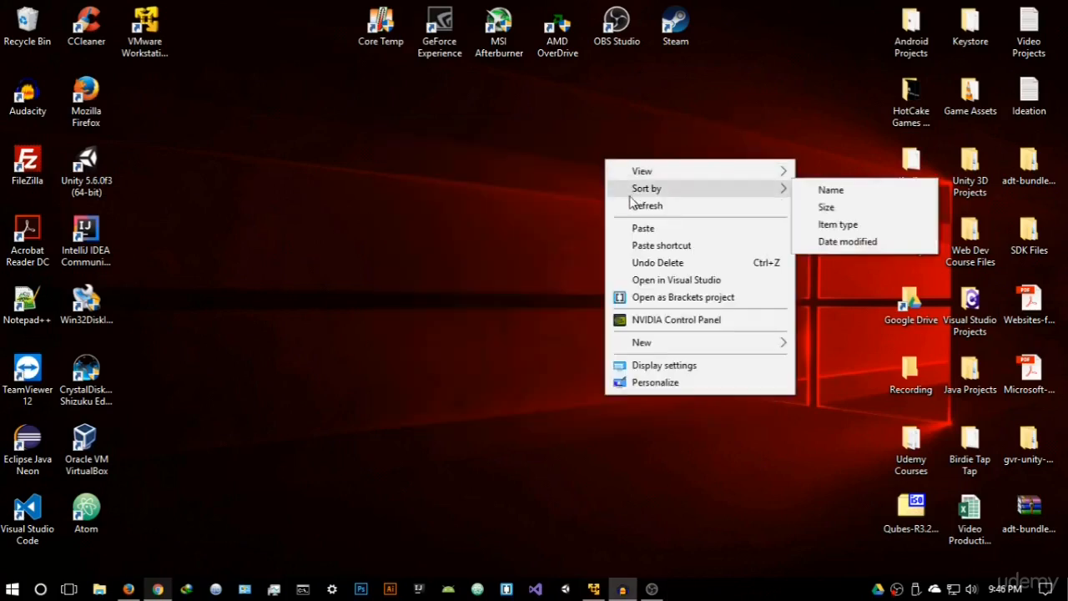
left_click(631, 205)
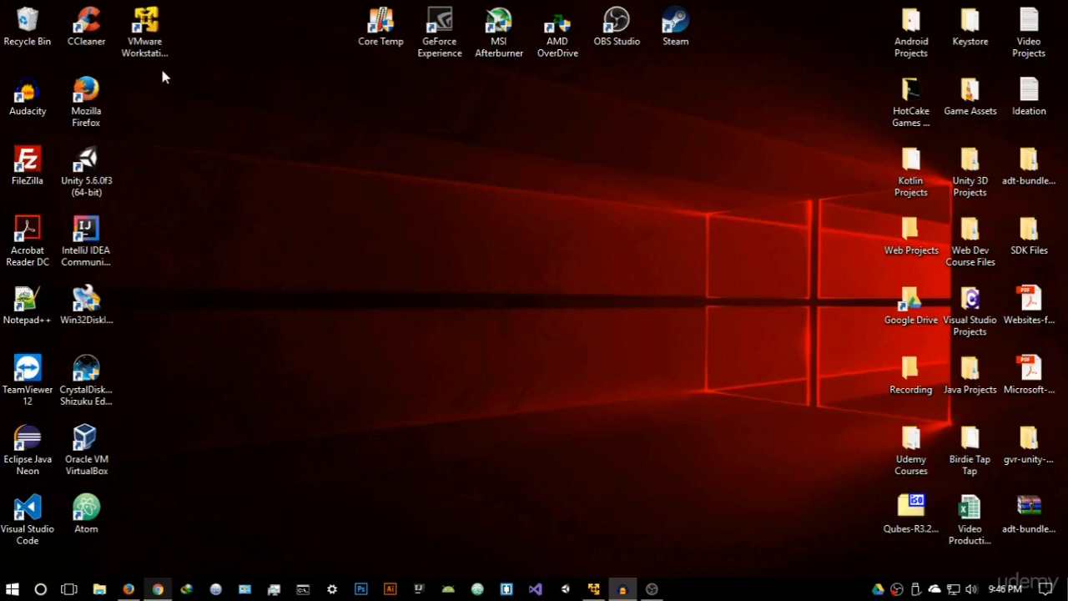
Switch to VMware Workstation 12 Player and start a new virtual machine using the tails-i386-2.12 ISO as its installer disc image
left_click(148, 42)
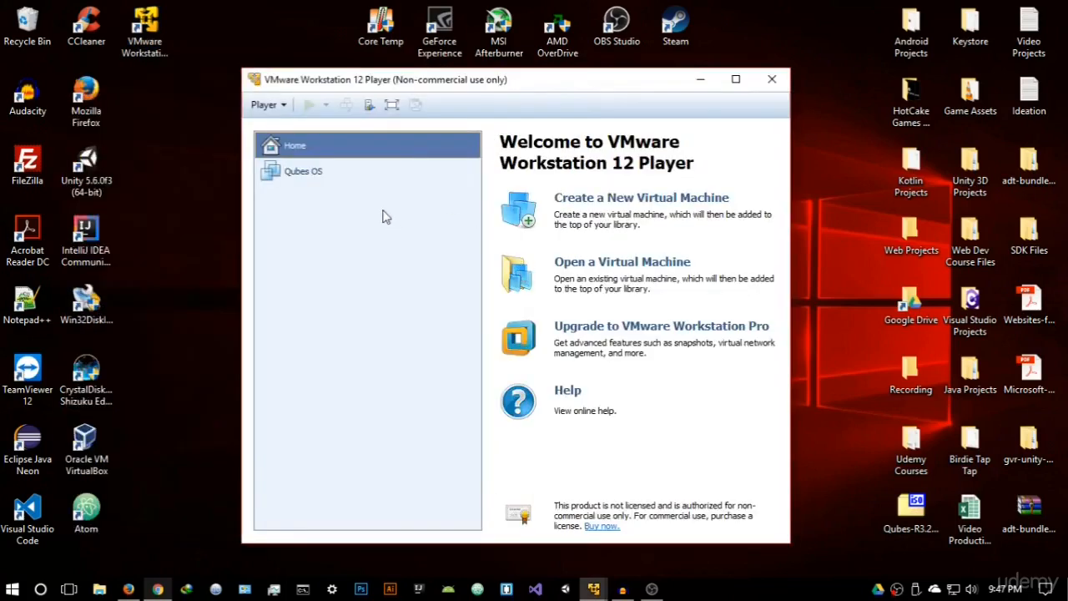
left_click(666, 201)
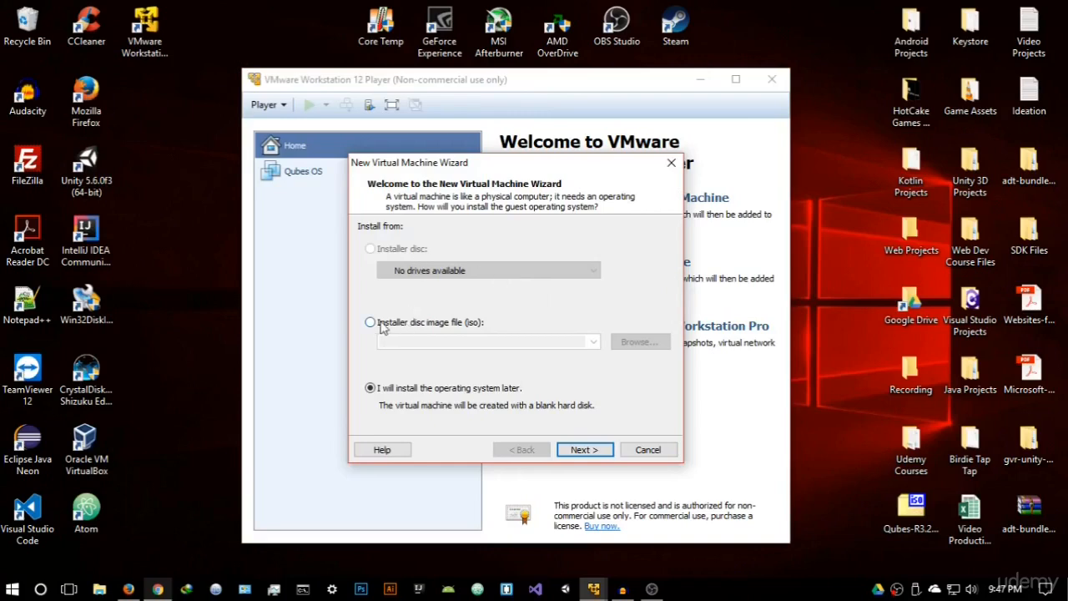
left_click(481, 328)
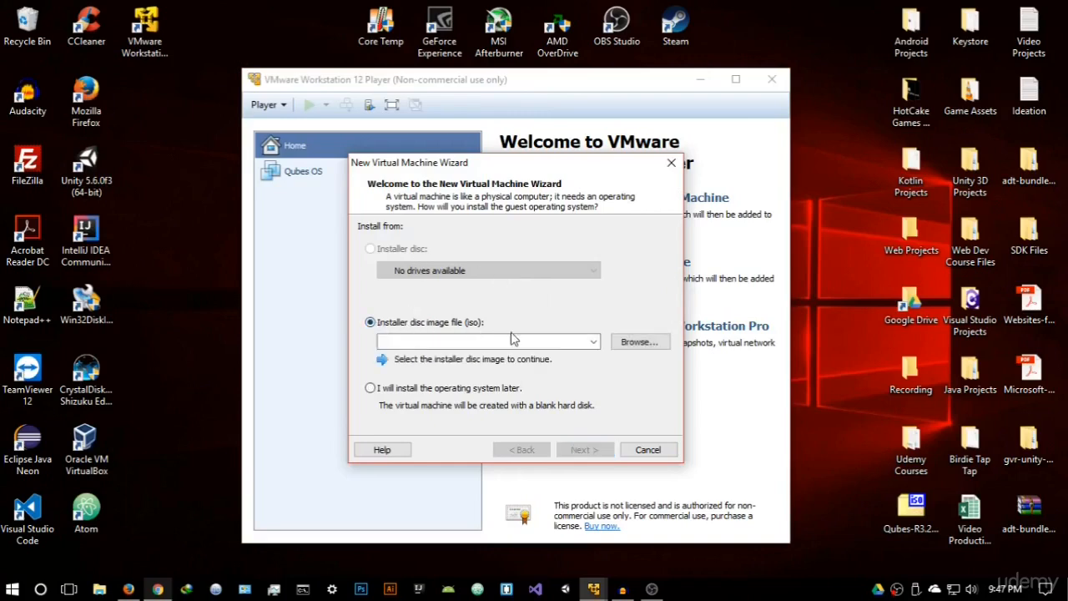
left_click(639, 342)
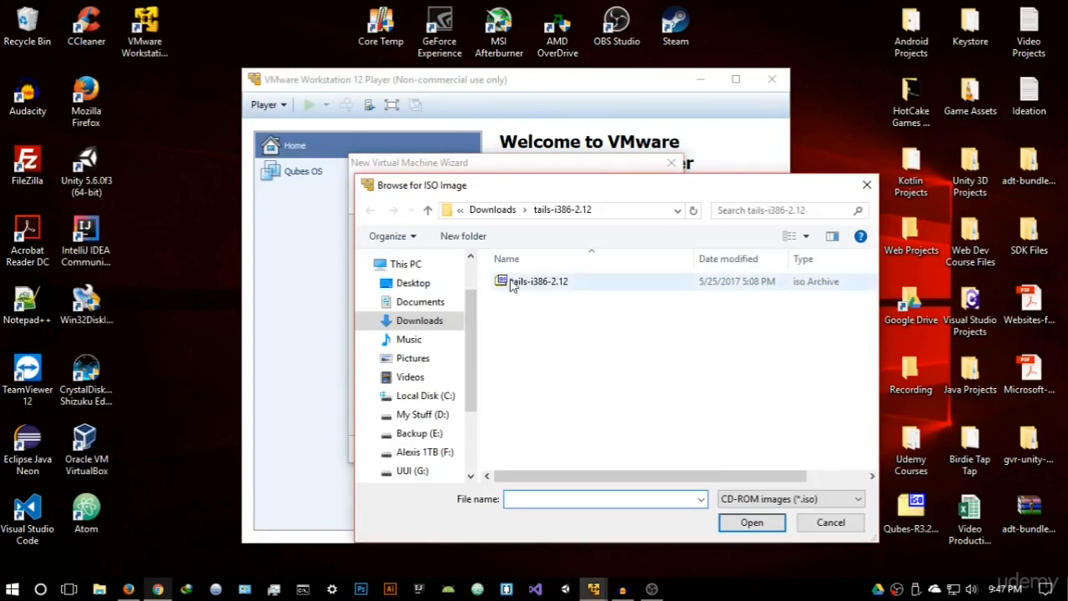
left_click(516, 283)
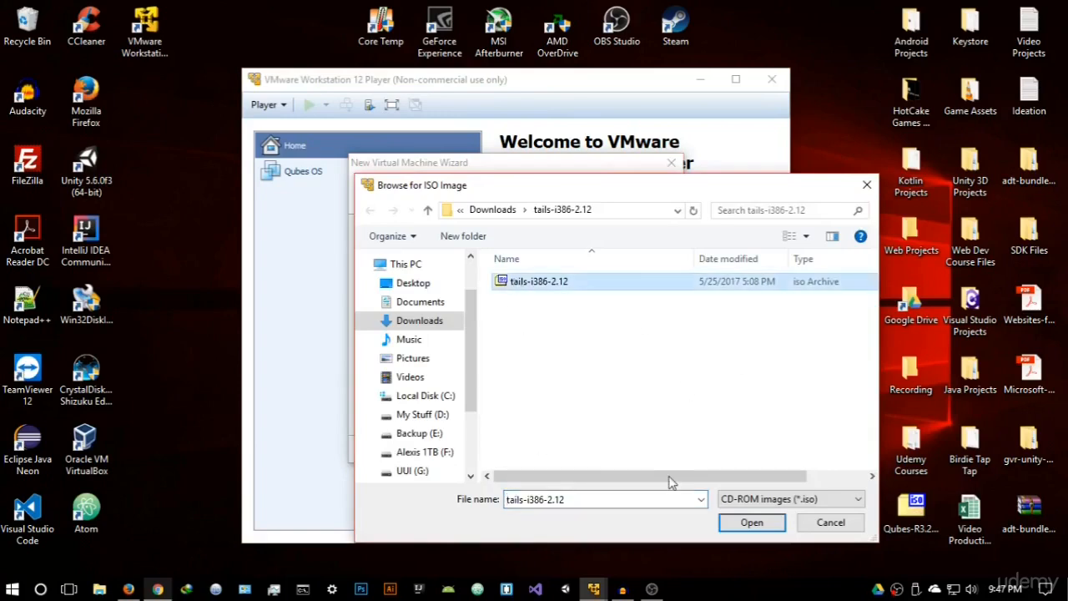
left_click(730, 524)
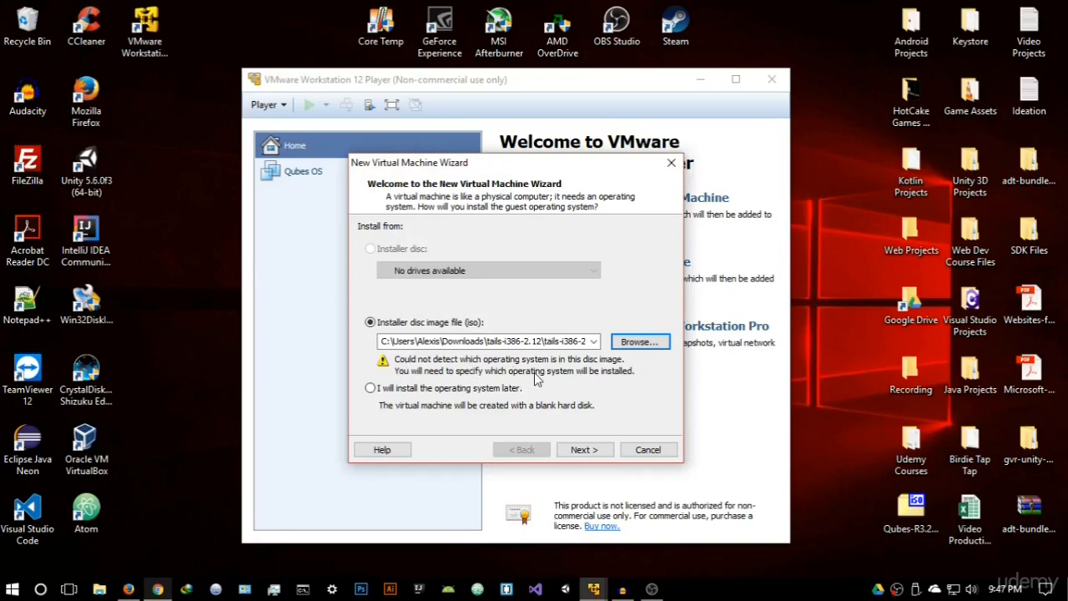
left_click(587, 451)
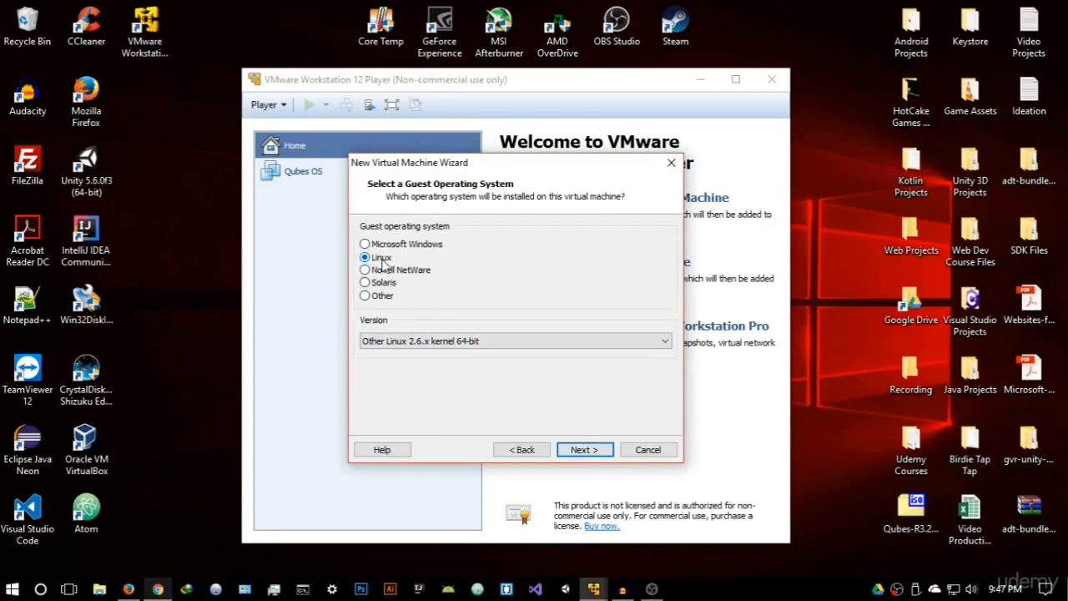
Use Linux with the Other Linux 2.6.x kernel 64-bit version as the guest system, and name the virtual machine Tails
left_click(480, 340)
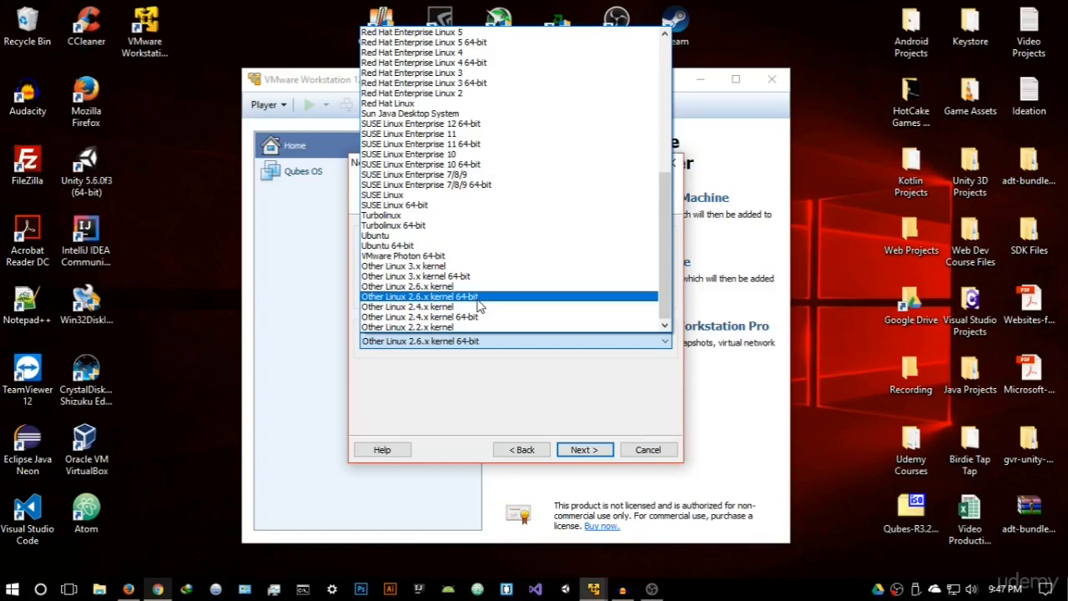
left_click(479, 299)
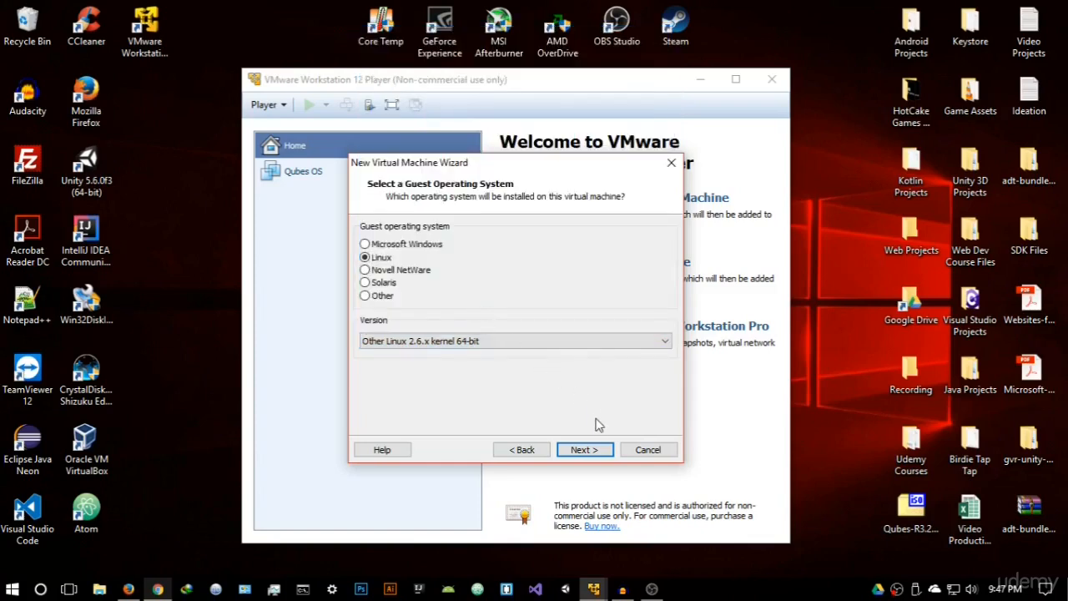
left_click(587, 449)
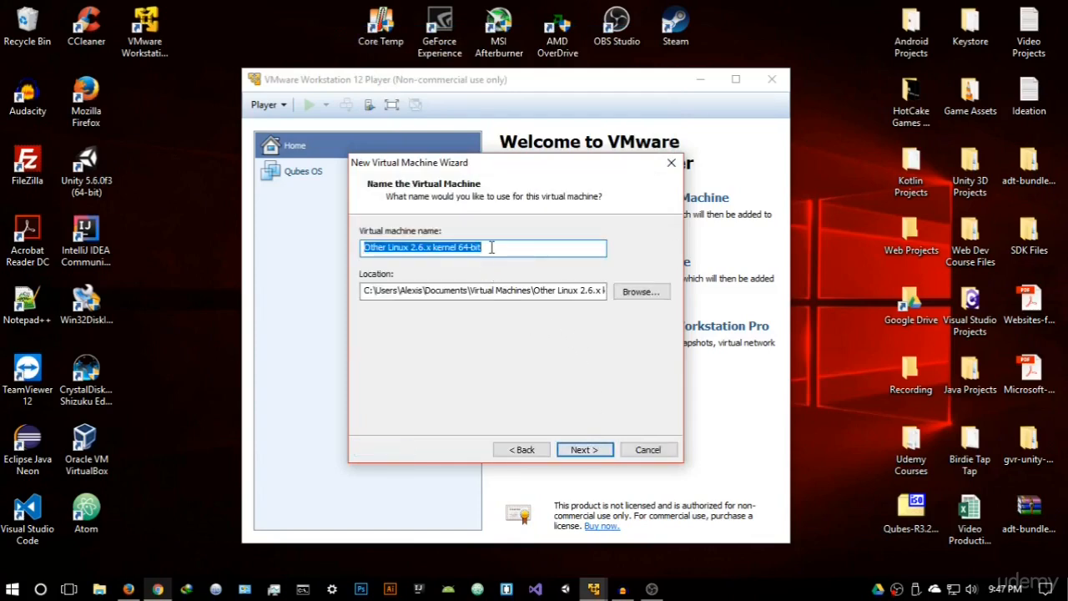
key("BackSpace")
type("Tails")
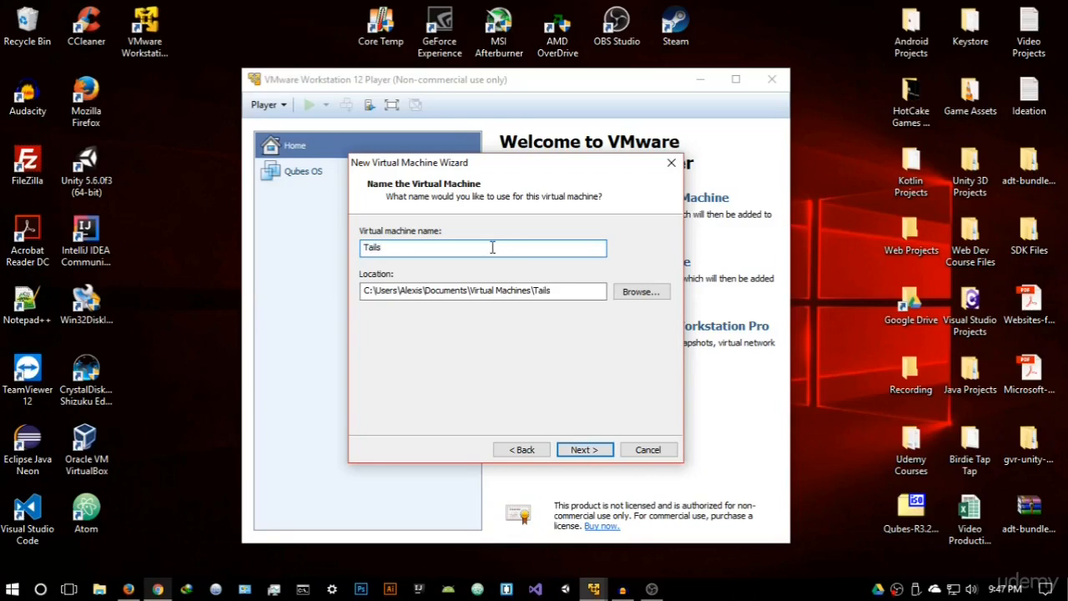
Set the virtual machine's location to a new folder named Tails inside Virtual OS on the D: drive
left_click(636, 298)
scroll(501, 313, "down", 4)
scroll(498, 296, "up", 2)
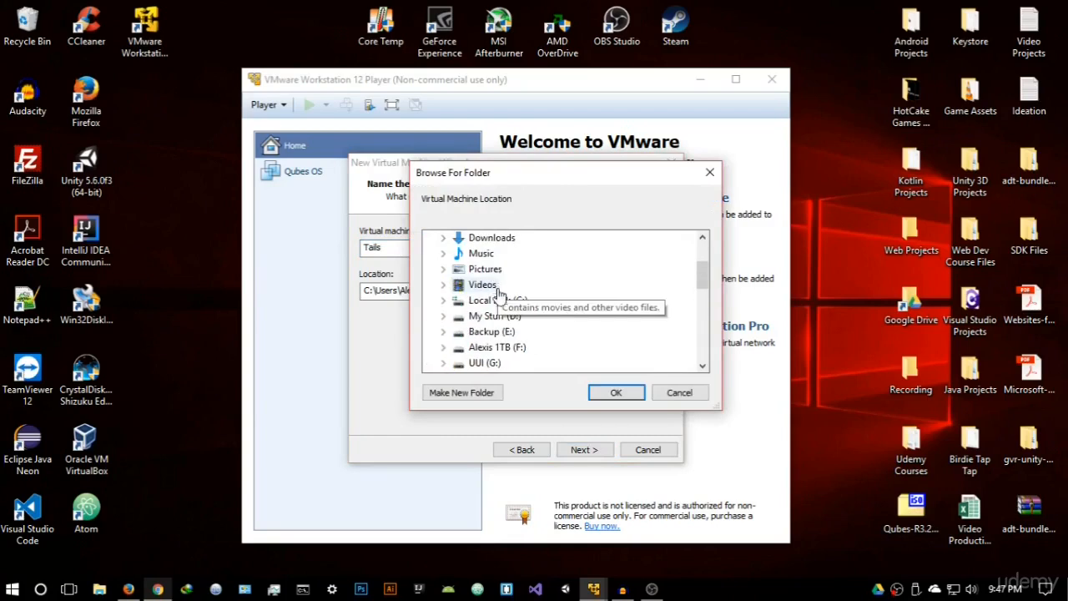
double_click(493, 315)
scroll(525, 317, "down", 2)
left_click(503, 271)
left_click(461, 392)
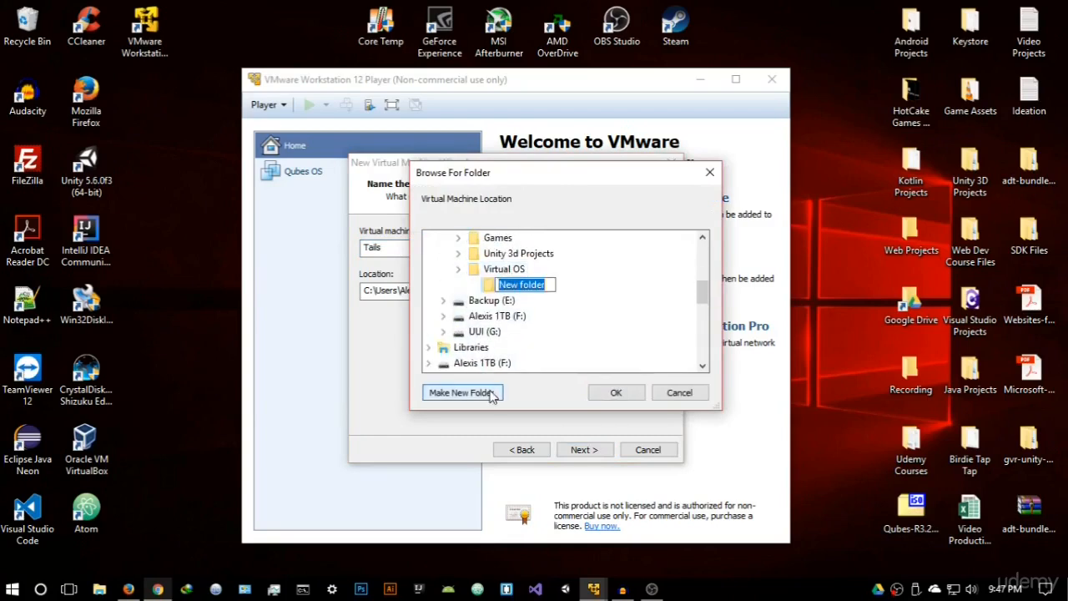
key("BackSpace")
type("Tails")
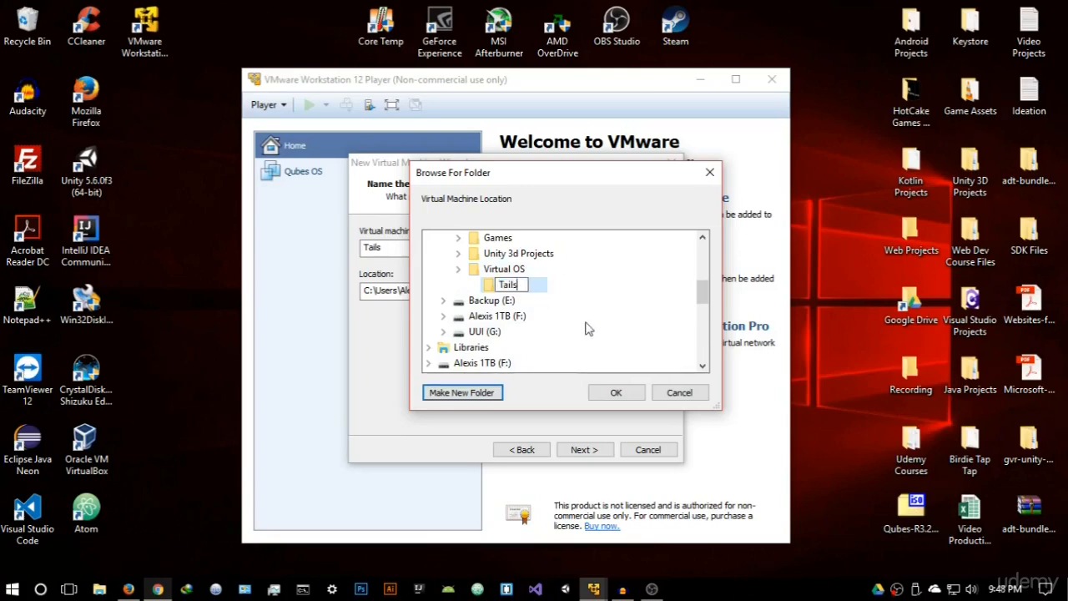
key("Return")
left_click(615, 394)
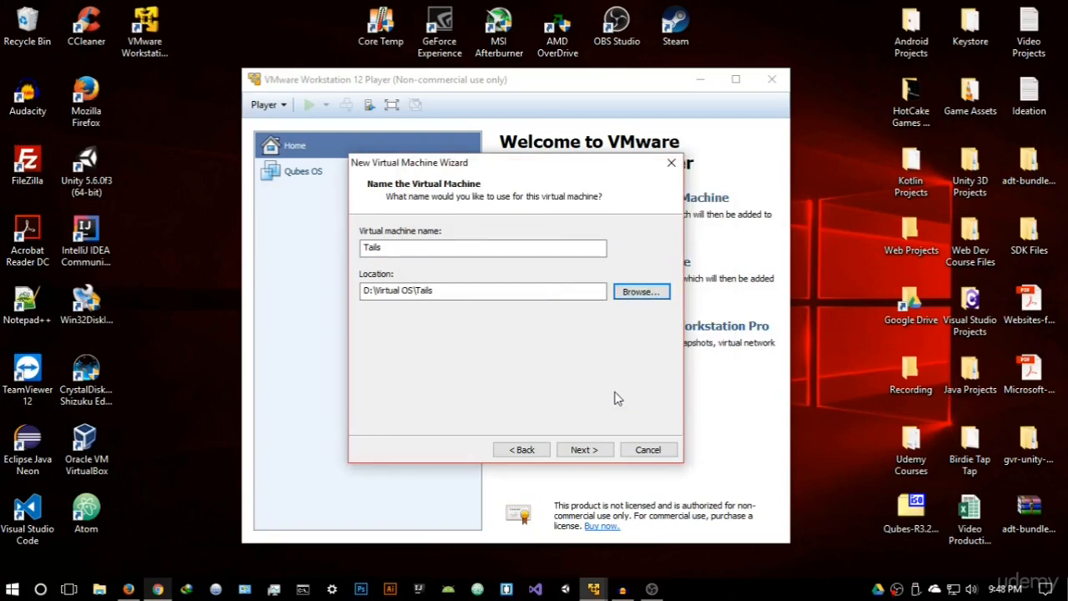
left_click(606, 451)
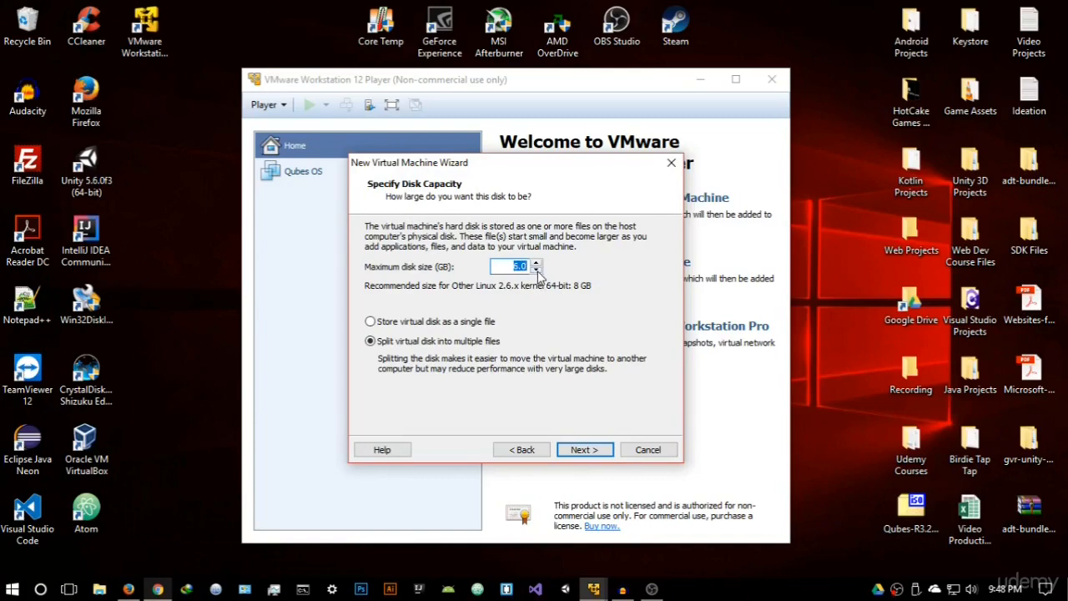
Set the maximum disk size to 2 GB and store the virtual disk as a single file
left_click(536, 271)
left_click(383, 325)
left_click(584, 451)
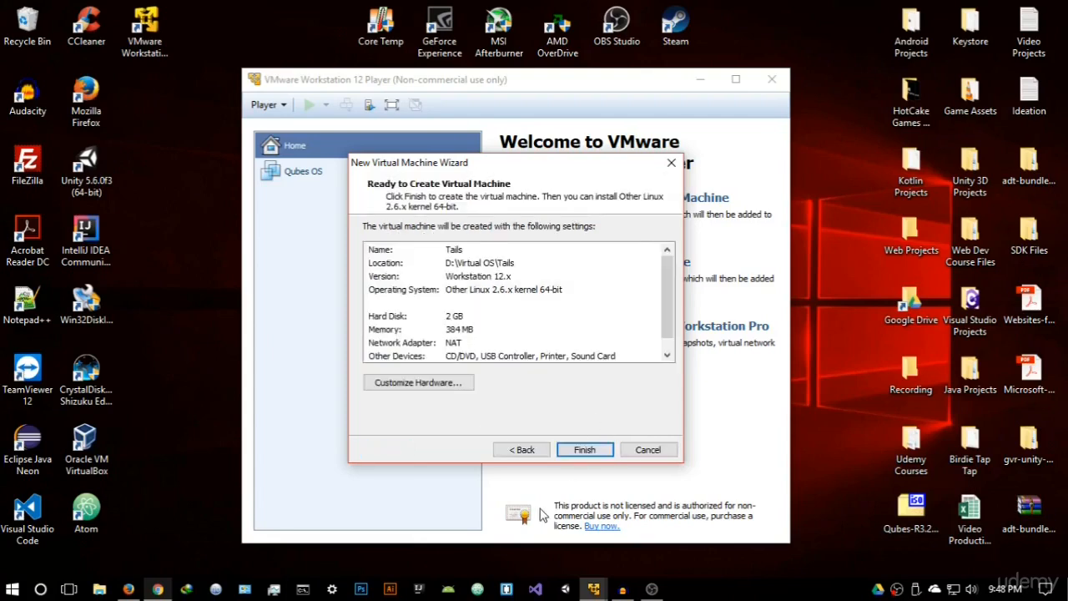
Customize the virtual machine's hardware to 2048 MB of memory and 2 processor cores
left_click(465, 381)
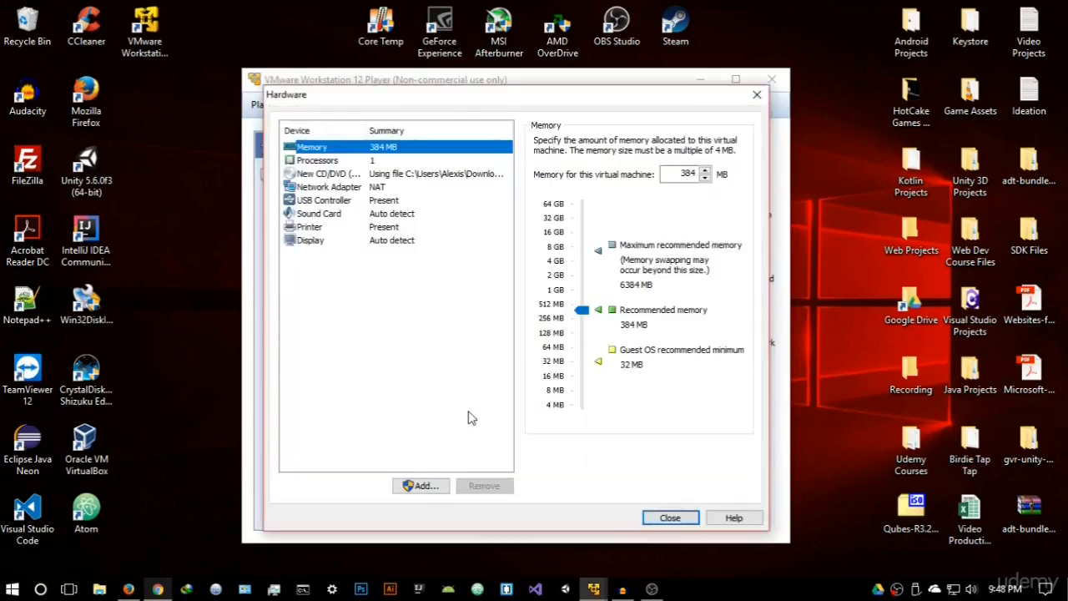
left_click_drag(581, 309, 584, 282)
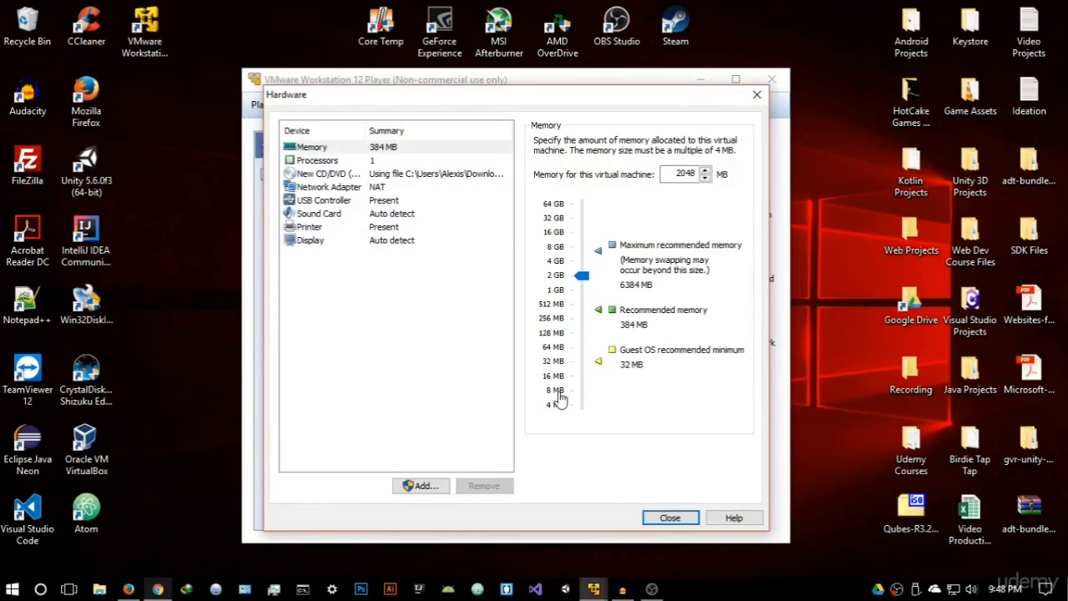
left_click(422, 163)
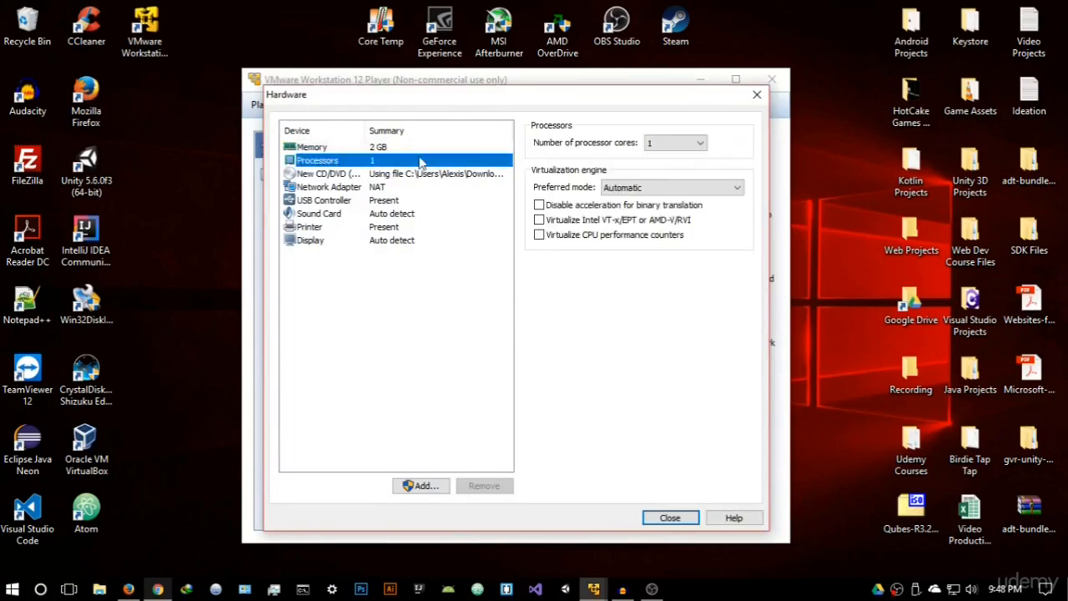
left_click(692, 142)
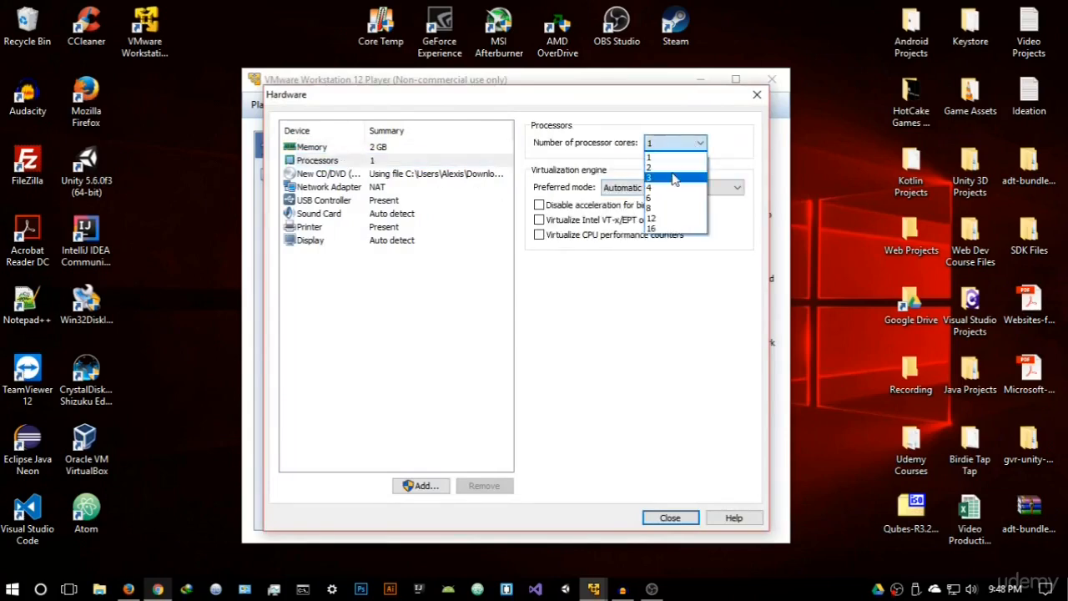
left_click(668, 168)
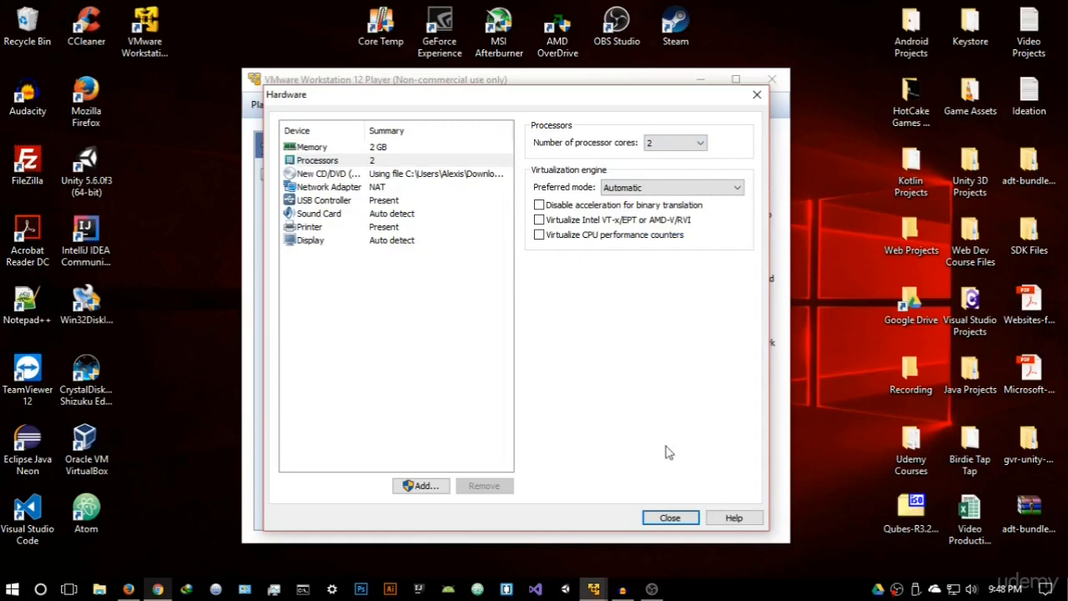
left_click(672, 517)
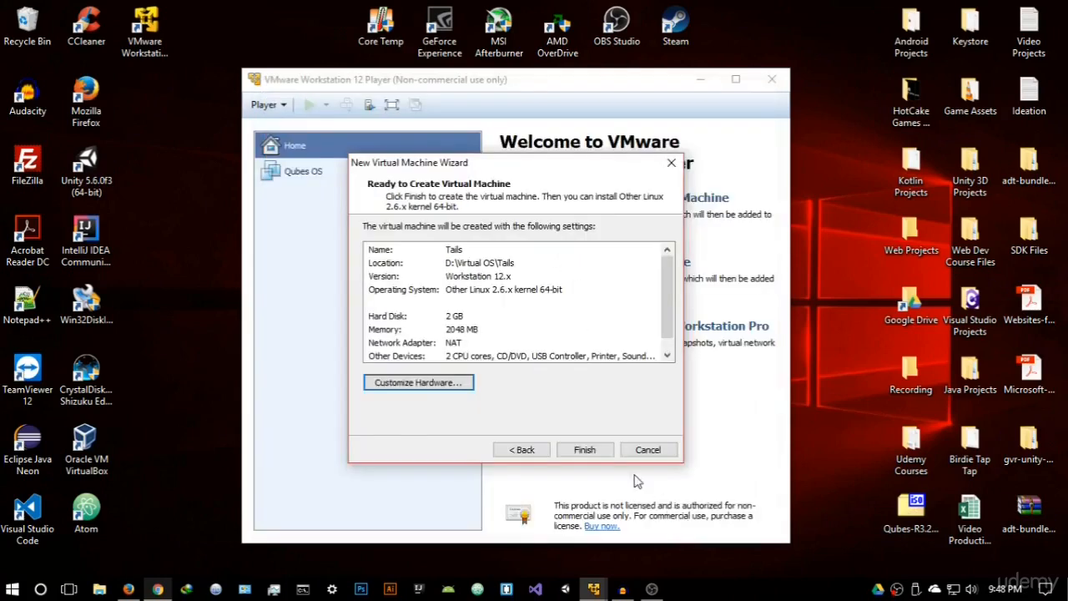
Finish creating the Tails virtual machine and boot it with the standard Tails entry
left_click(585, 450)
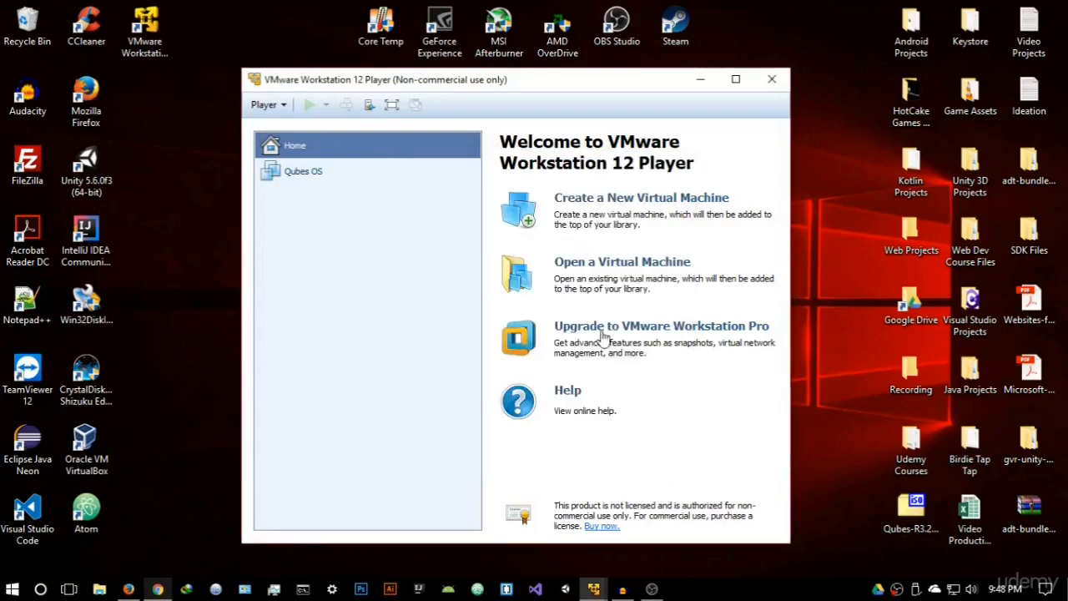
left_click(308, 105)
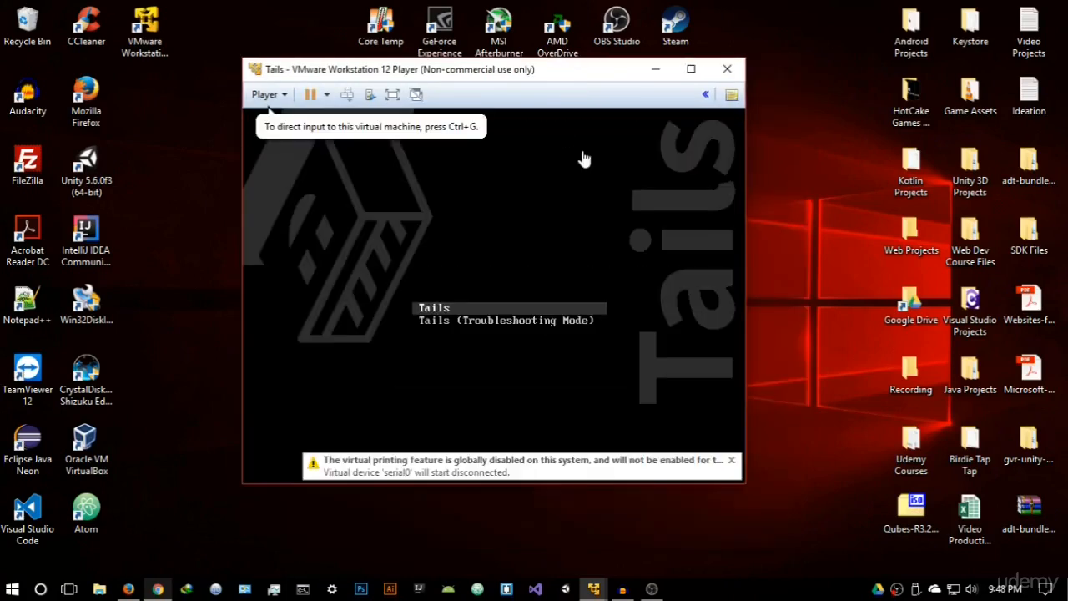
left_click(582, 205)
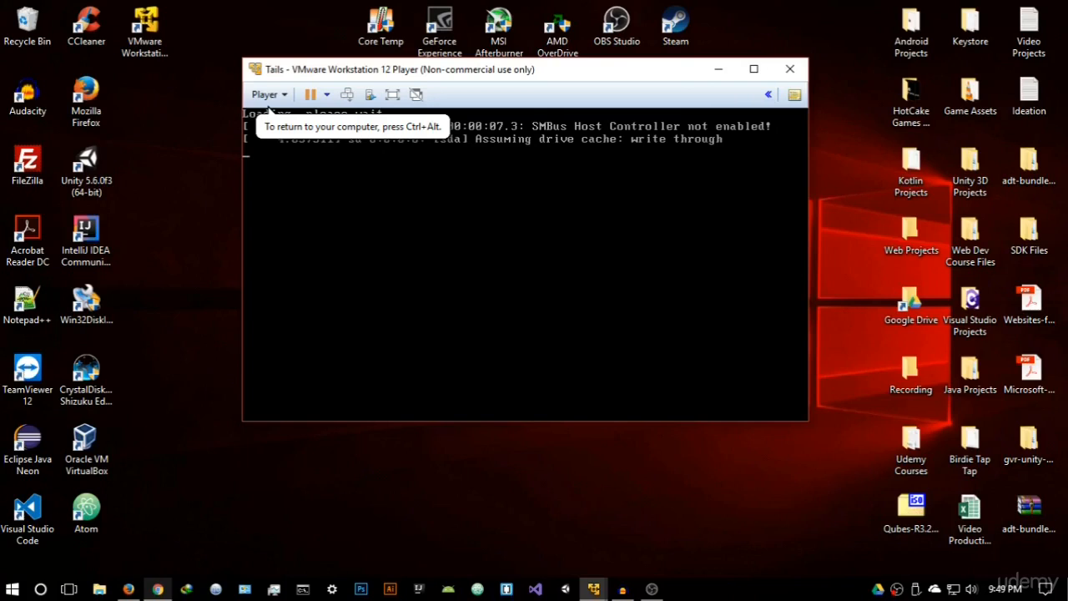
Maximize the virtual machine window and choose to show more options on the Tails welcome screen
left_click(754, 68)
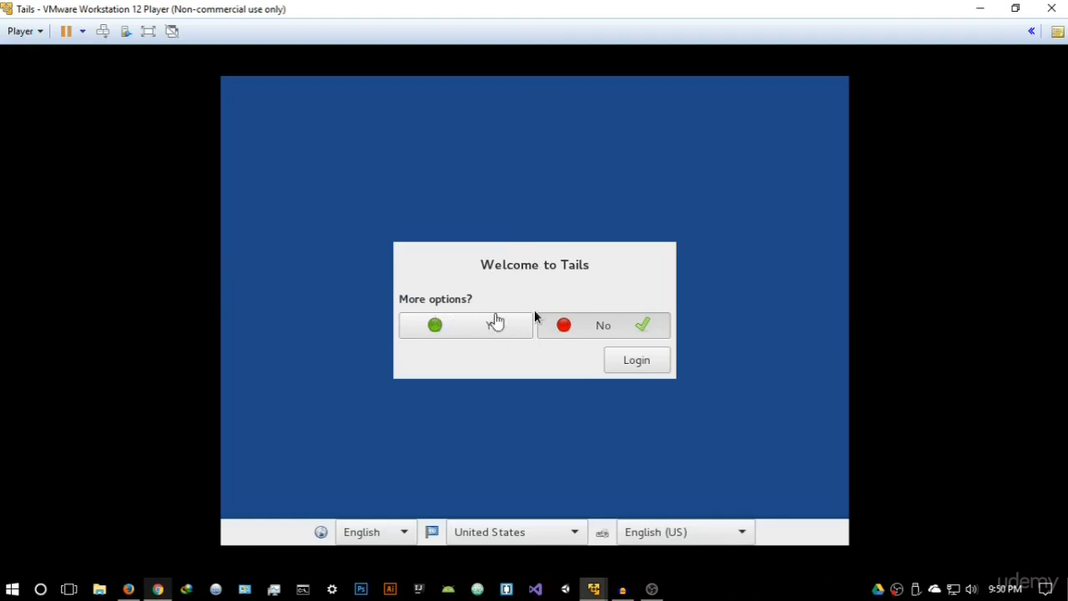
left_click(460, 326)
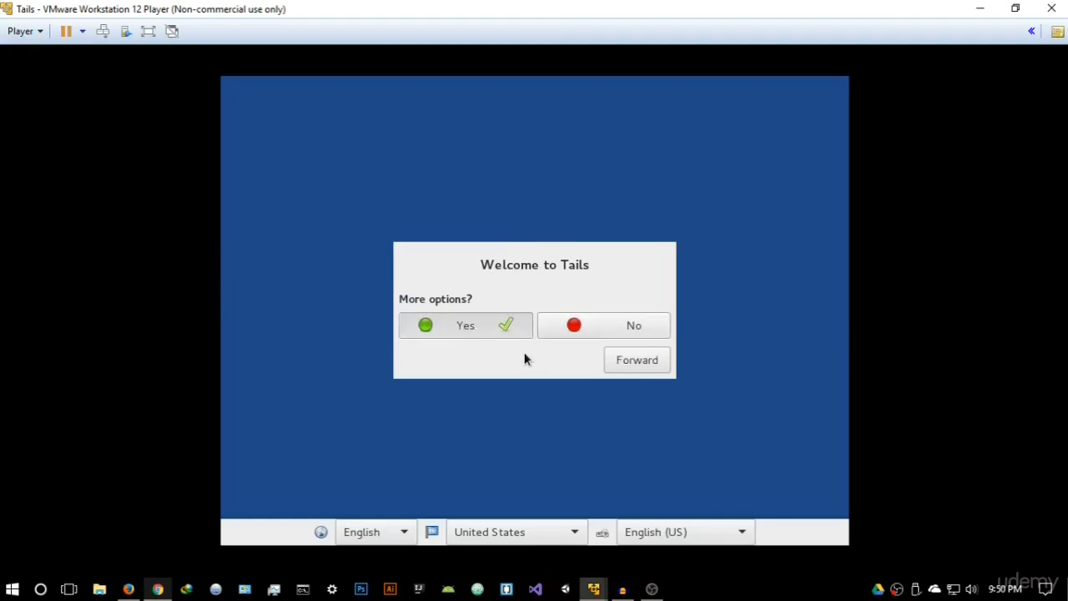
left_click(622, 361)
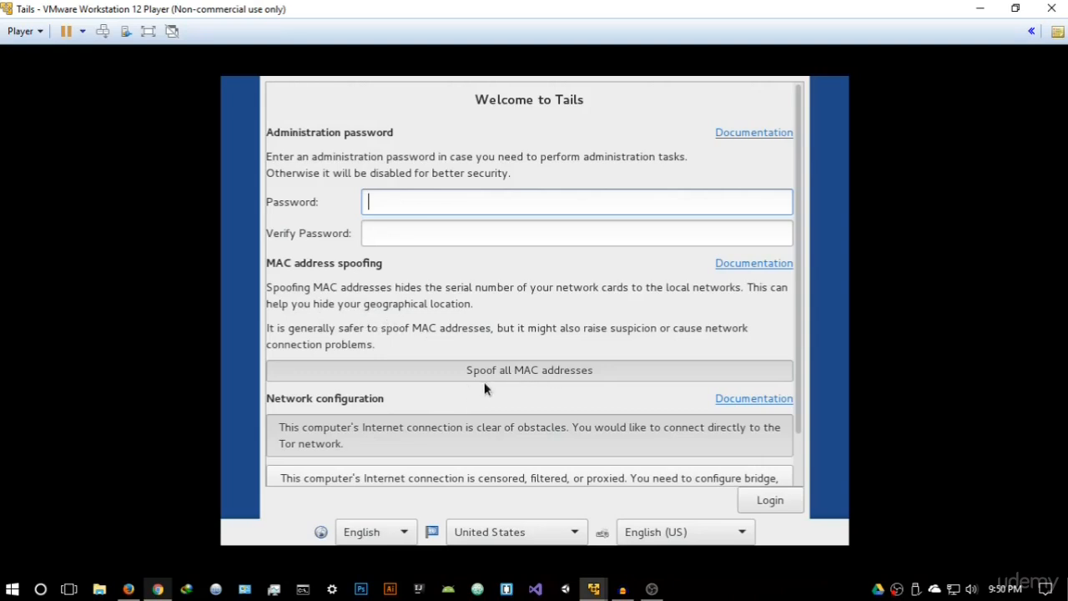
Log in to Tails with all MAC addresses spoofed, a direct connection to the Tor network and no administration password
left_click(534, 375)
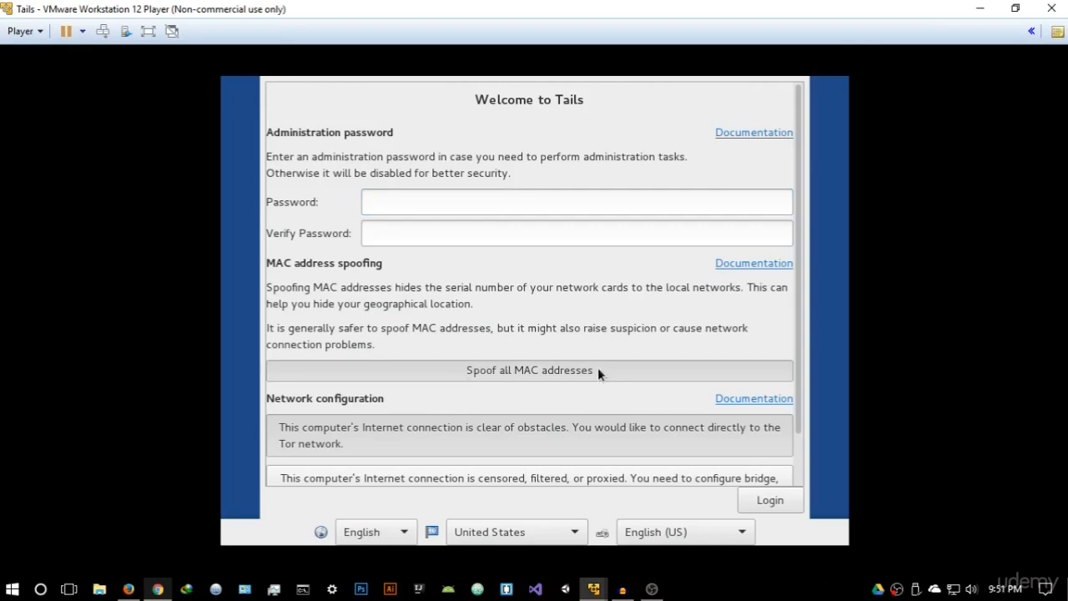
scroll(517, 366, "down", 1)
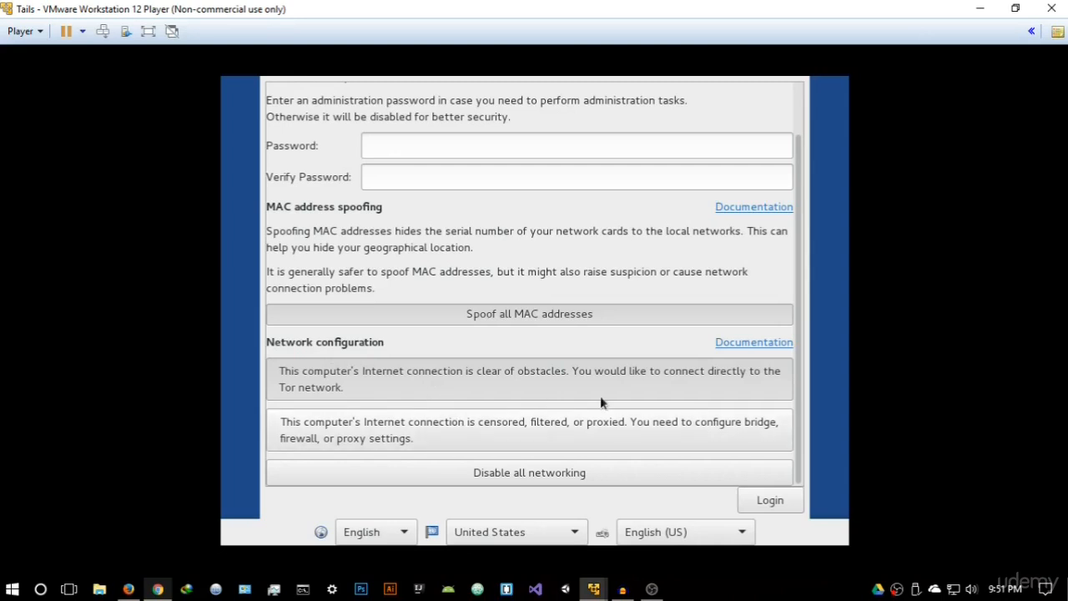
scroll(517, 313, "up", 1)
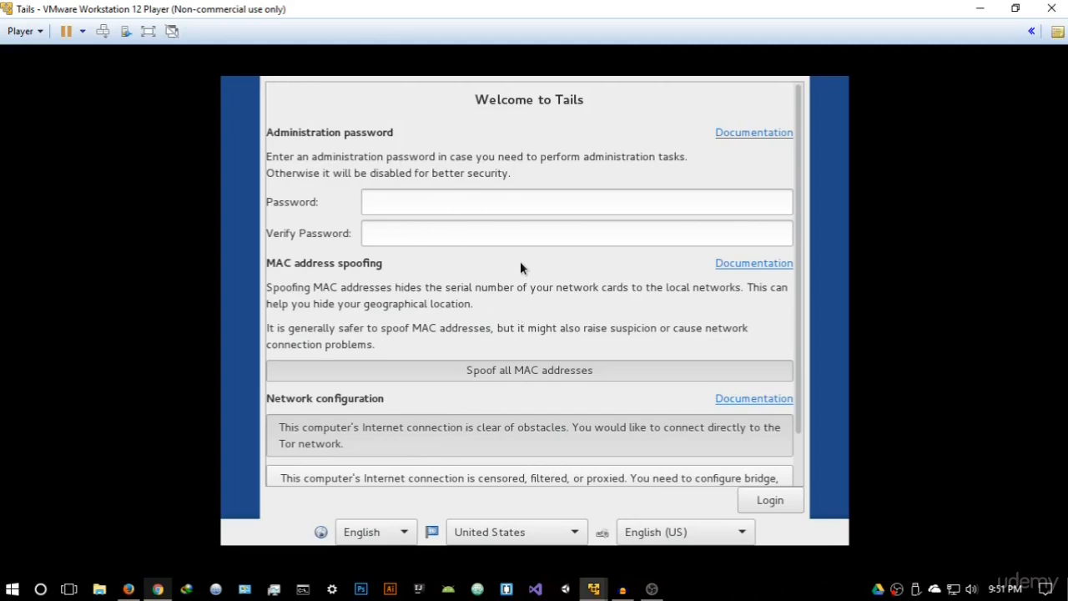
scroll(520, 265, "down", 1)
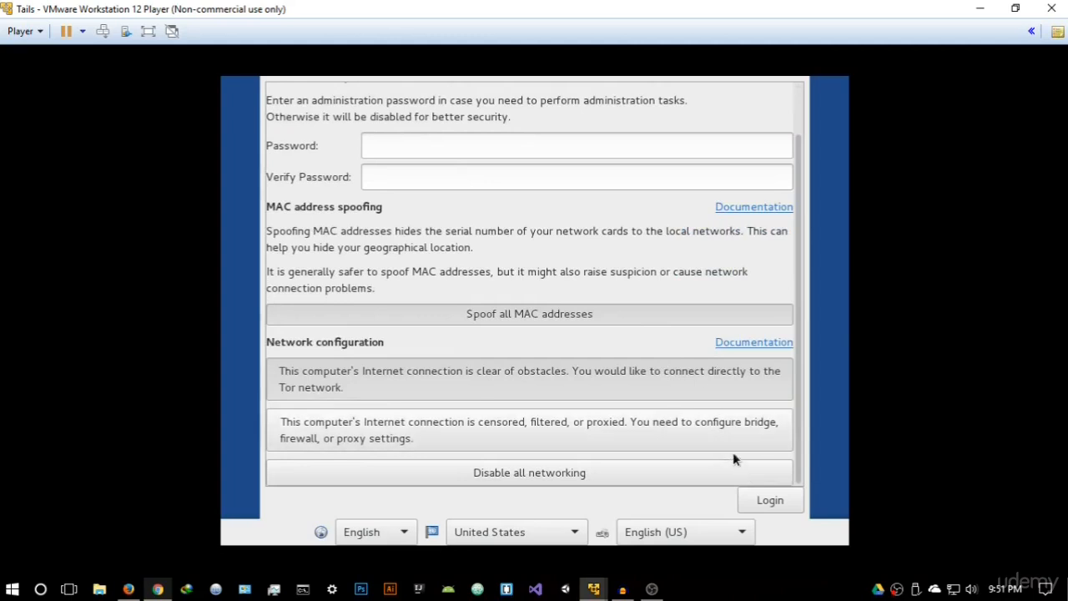
left_click(775, 507)
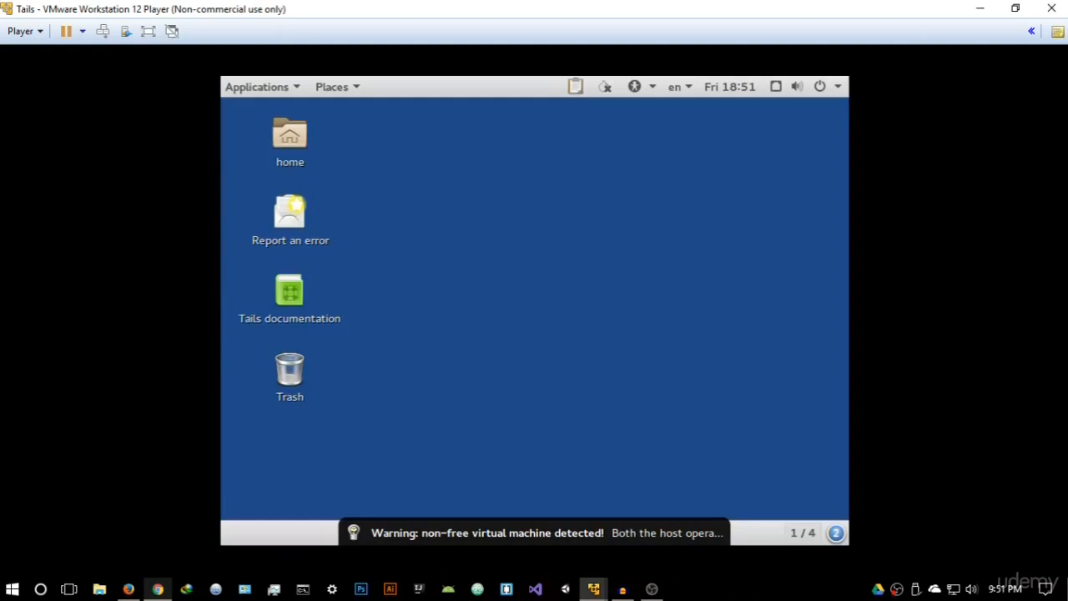
left_click(362, 111)
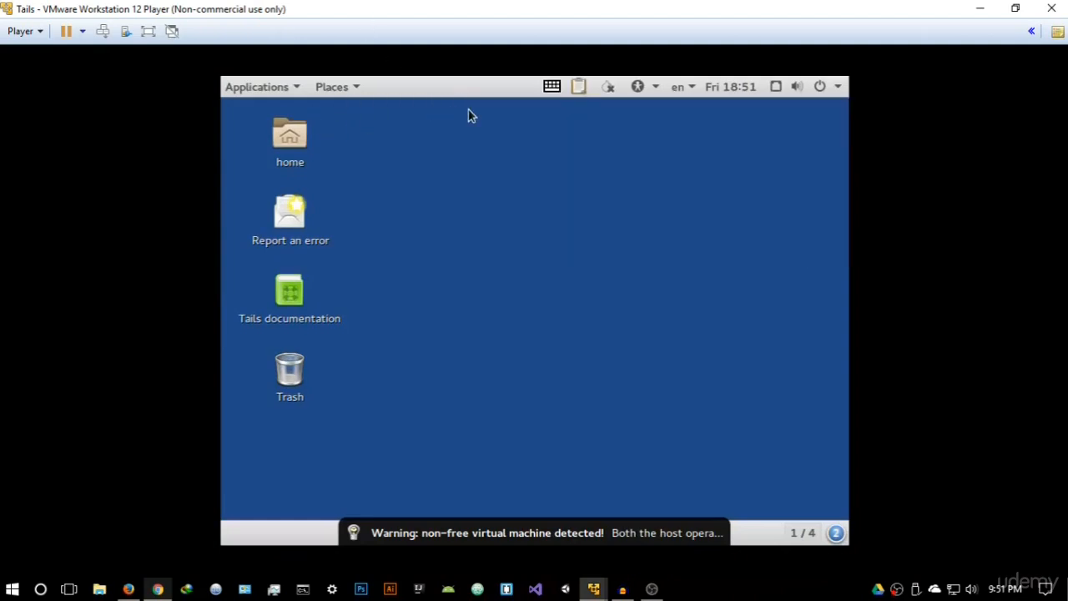